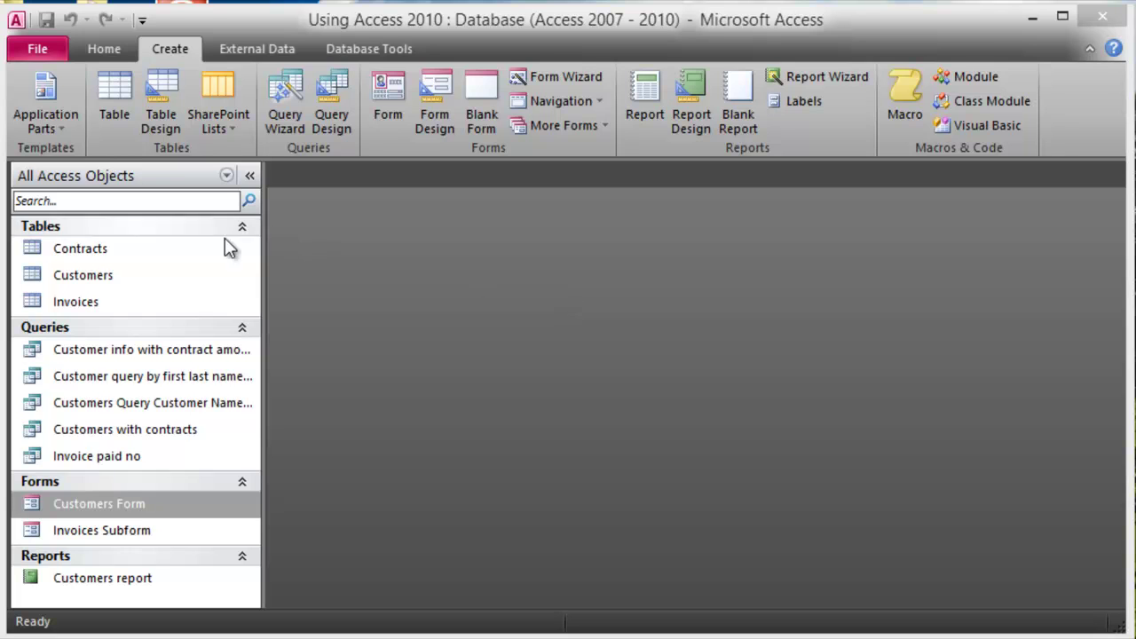
- Look over the contract amounts query, Customers form and Customers report, then select the Customers table
{"action": "left_click", "coordinate": [76, 351]}
{"action": "left_click", "coordinate": [118, 504]}
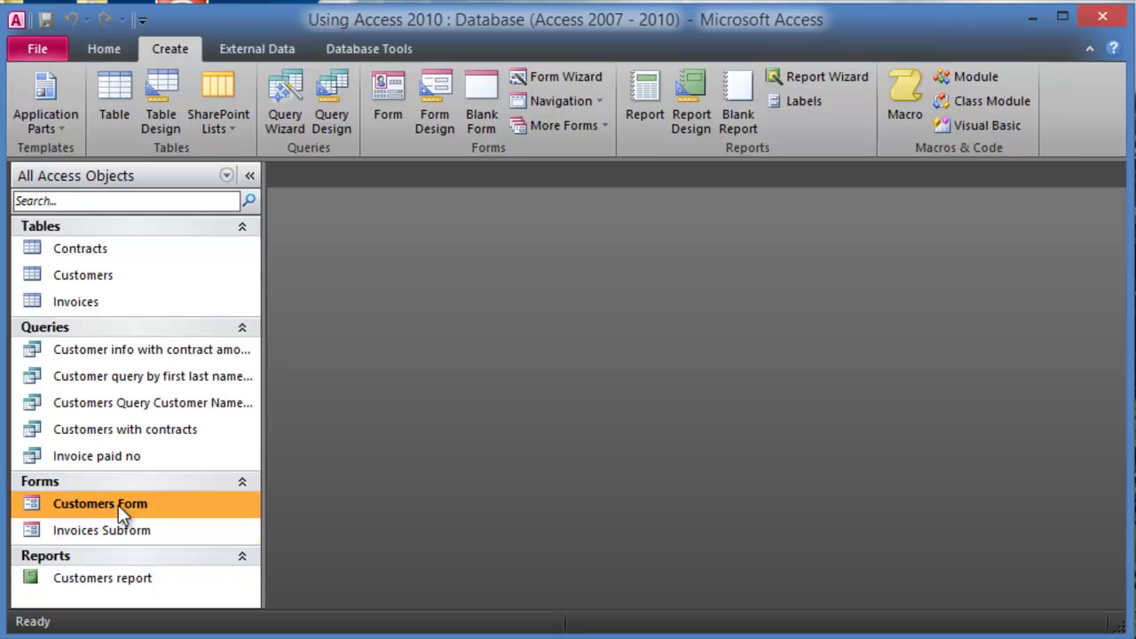
{"action": "left_click", "coordinate": [110, 580]}
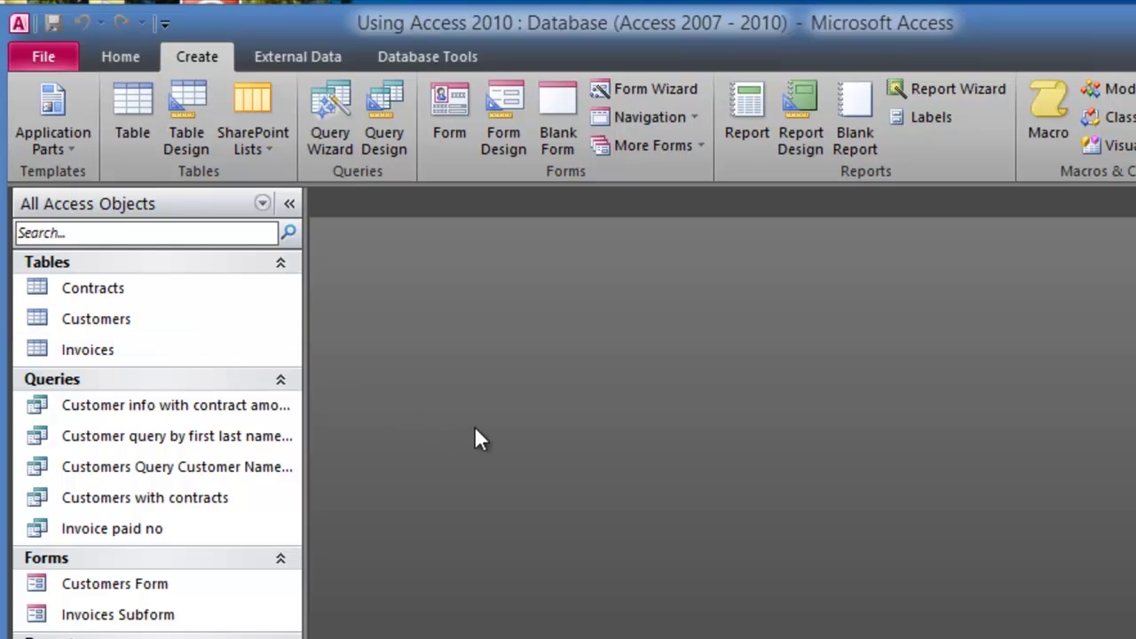
{"action": "left_click", "coordinate": [123, 319]}
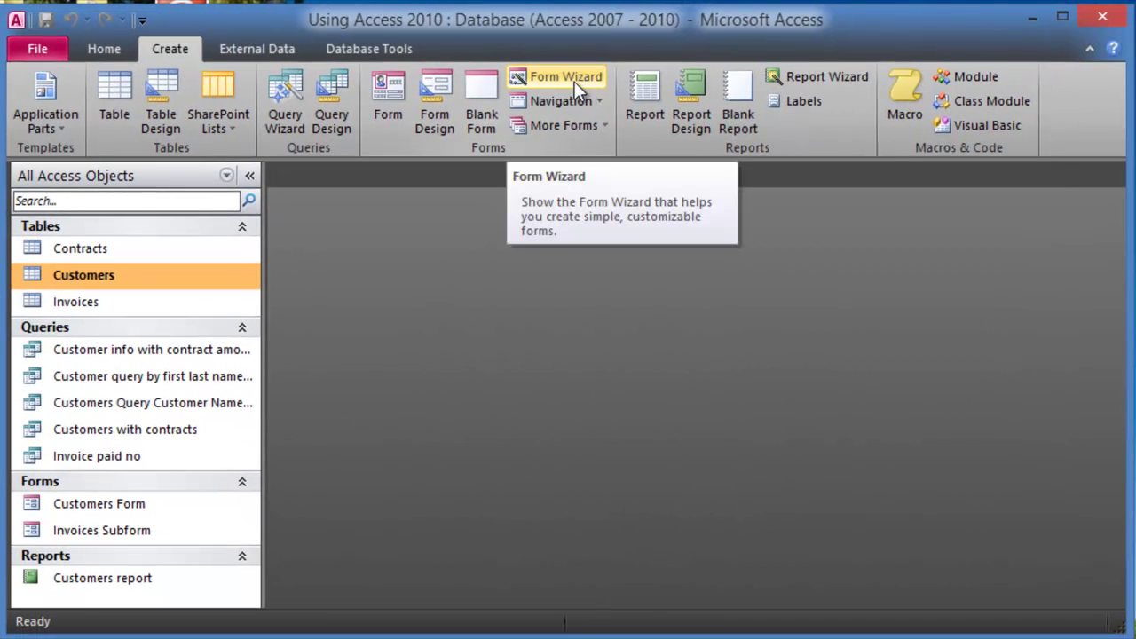
- In the Form Wizard, add every Customers field, keep the Columnar layout and start editing the title
{"action": "left_click", "coordinate": [575, 81]}
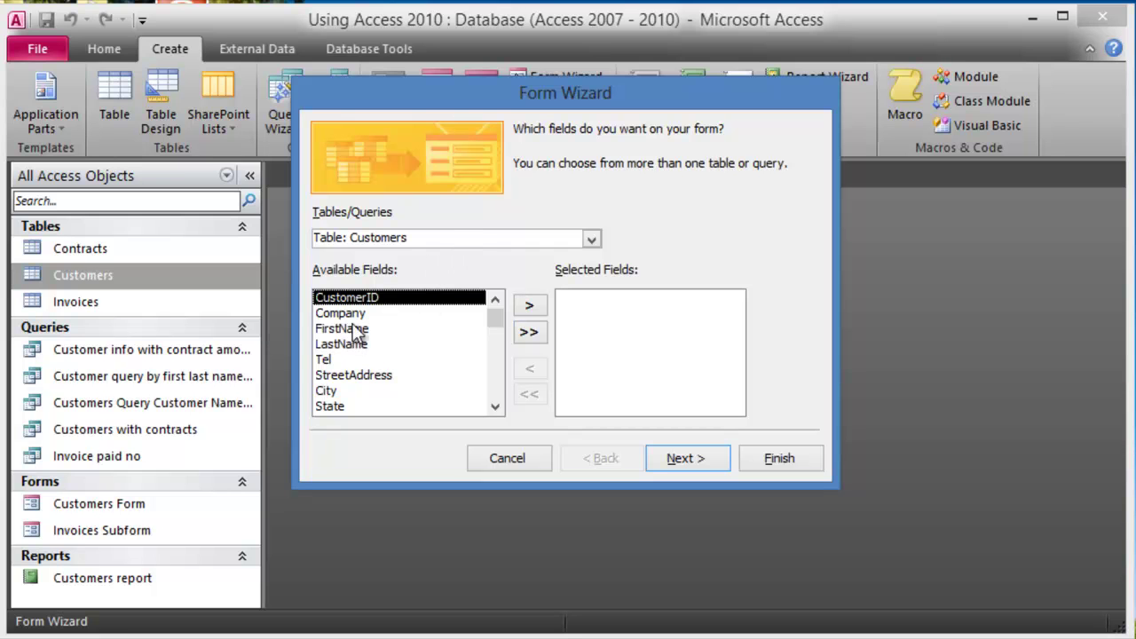
{"action": "left_click", "coordinate": [532, 306]}
{"action": "left_click", "coordinate": [531, 307]}
{"action": "left_click", "coordinate": [531, 306]}
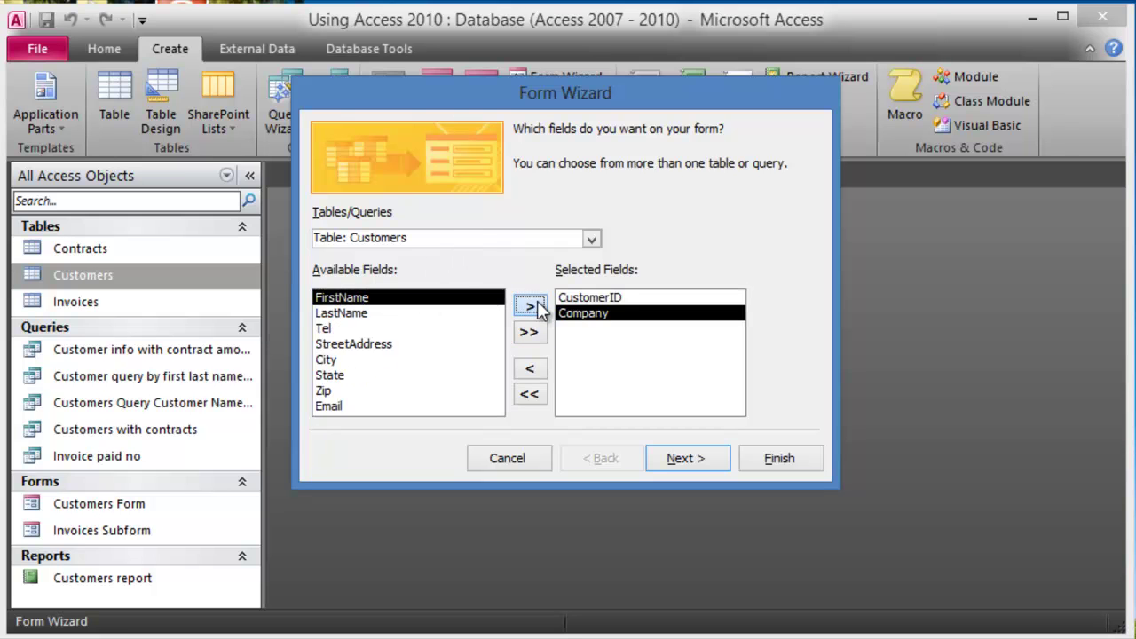
{"action": "left_click", "coordinate": [531, 307]}
{"action": "left_click", "coordinate": [530, 306]}
{"action": "left_click", "coordinate": [531, 307]}
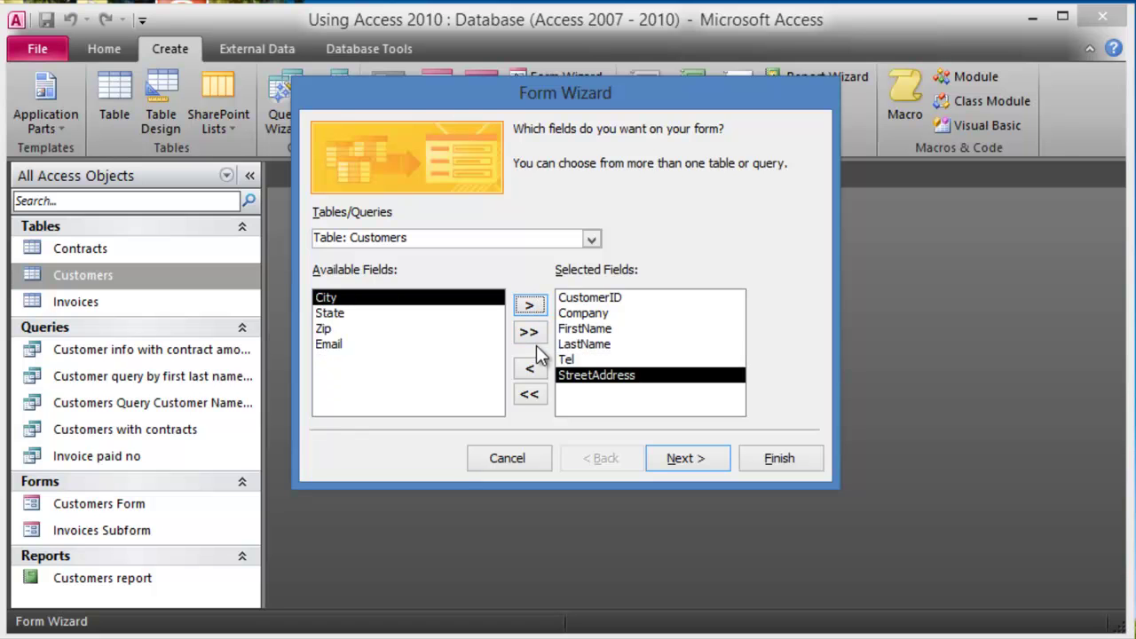
{"action": "left_click", "coordinate": [536, 333]}
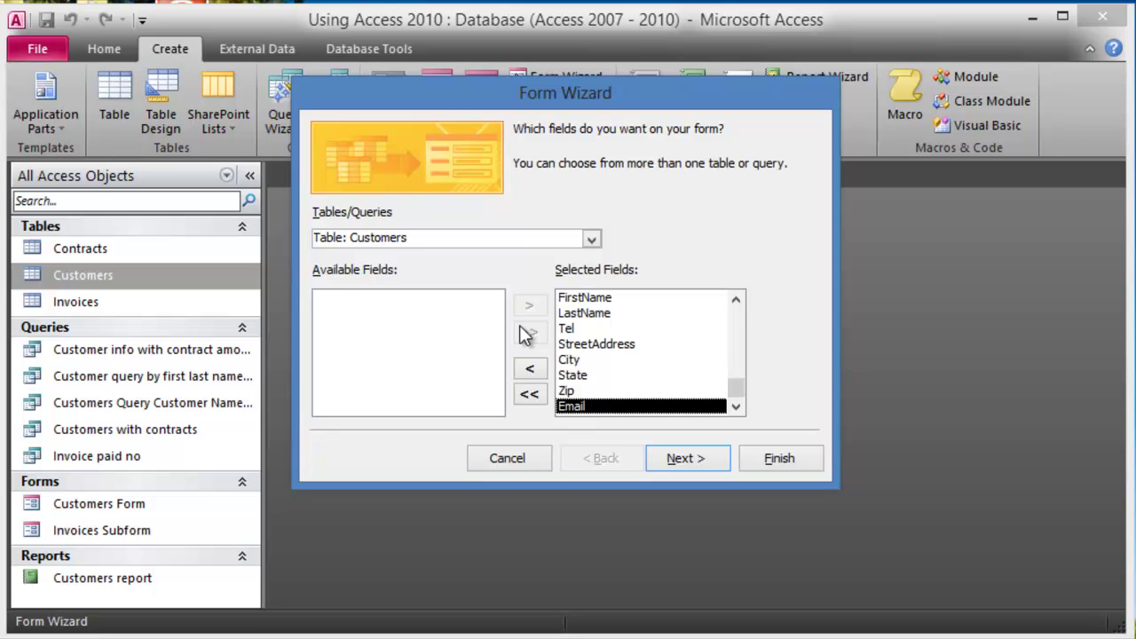
{"action": "left_click", "coordinate": [719, 466]}
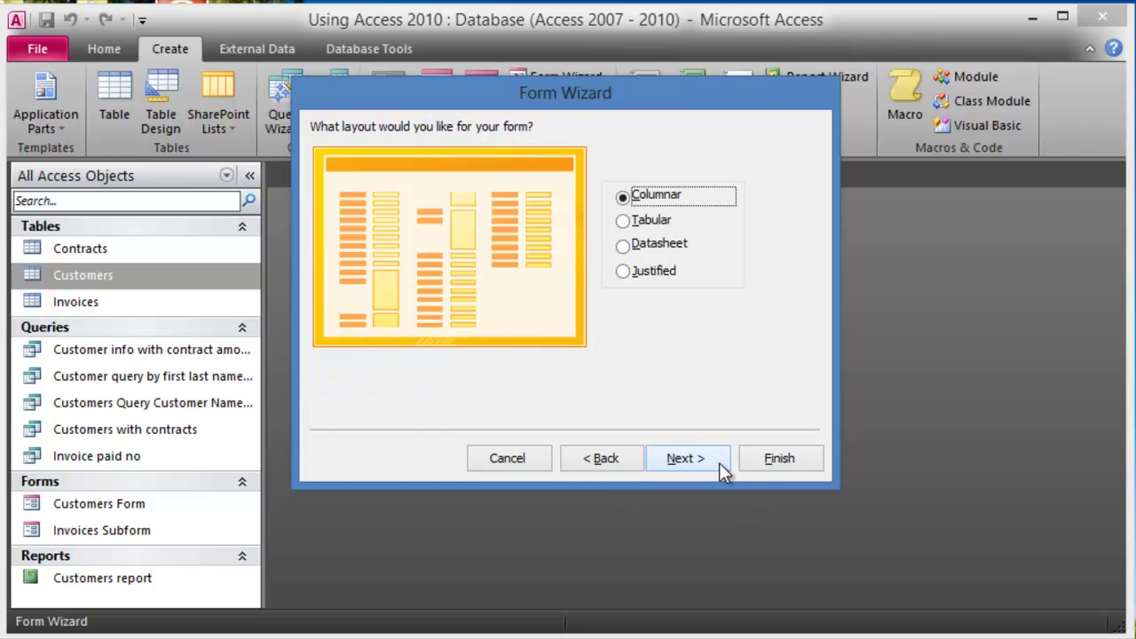
{"action": "left_click", "coordinate": [701, 459]}
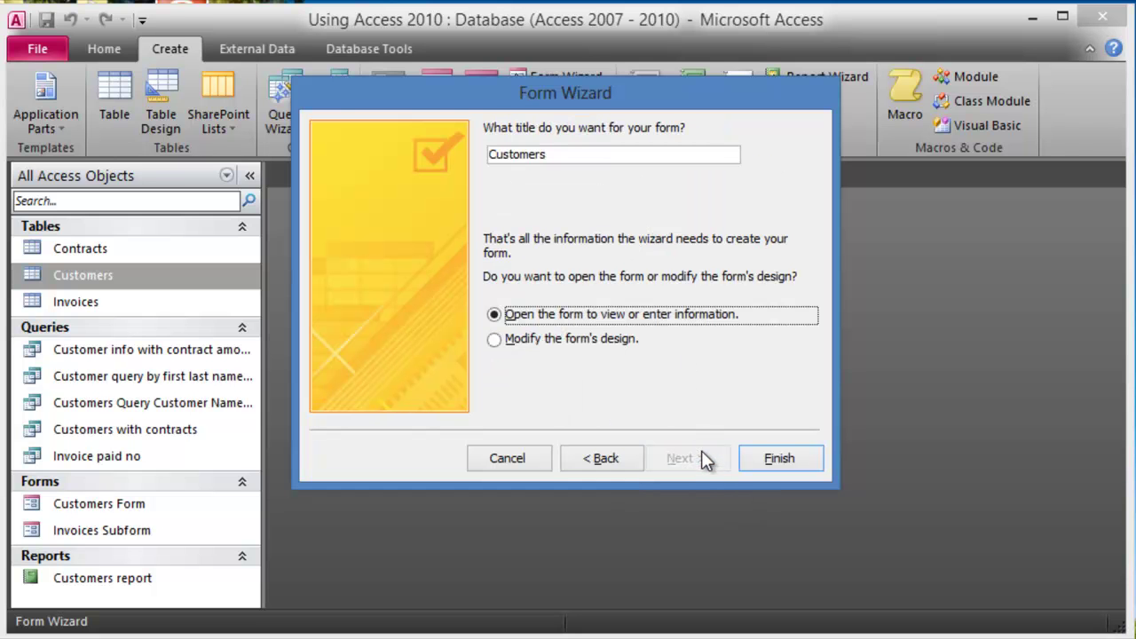
{"action": "left_click", "coordinate": [550, 154]}
- Title the form 'Customers-simple' and open it
{"action": "type", "text": "-simple"}
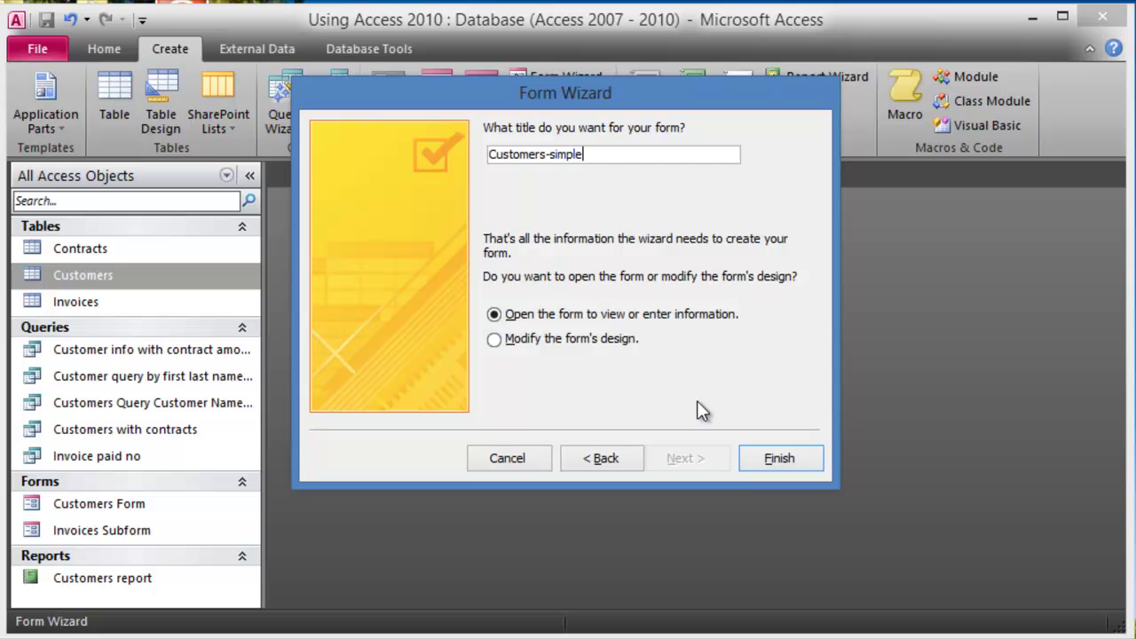
{"action": "left_click", "coordinate": [770, 456]}
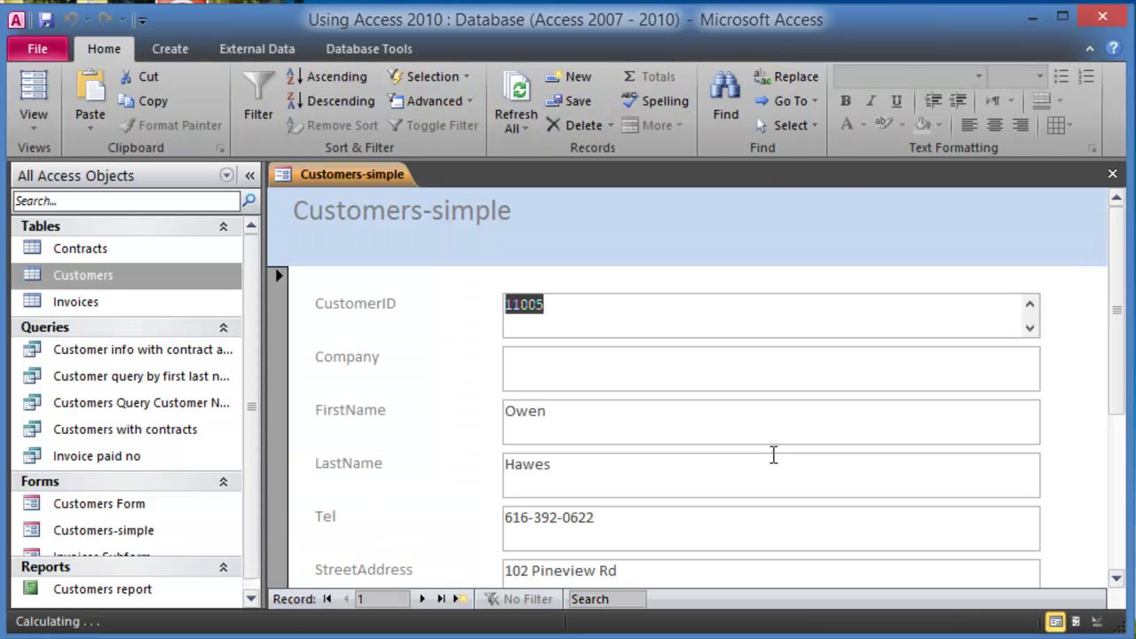
{"action": "scroll", "coordinate": [741, 424], "scroll_direction": "down", "scroll_amount": 3}
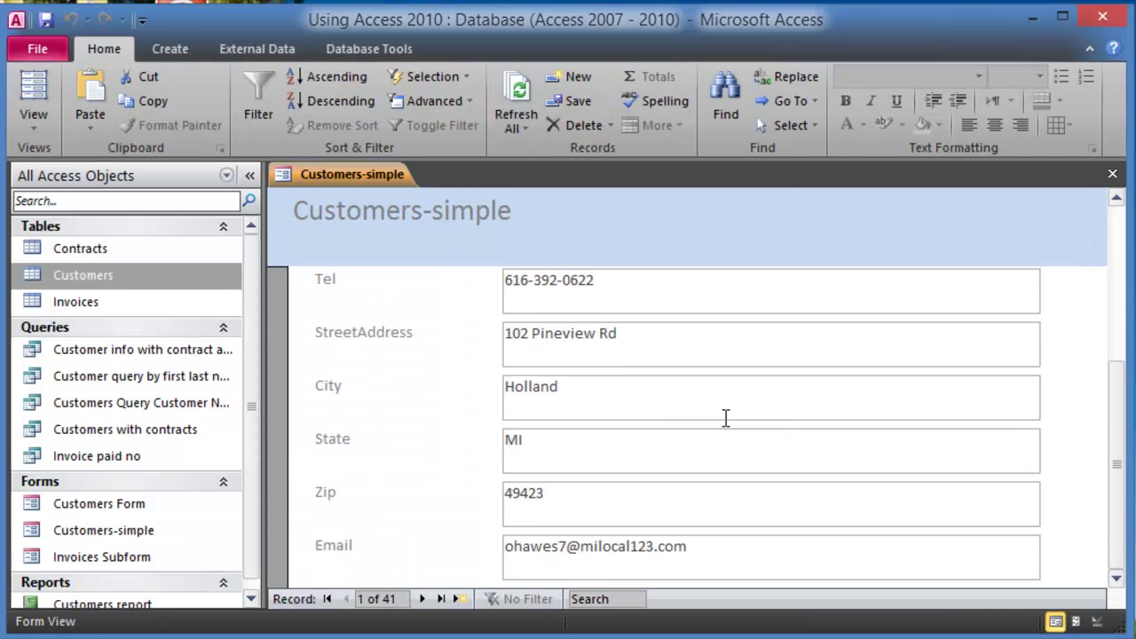
{"action": "scroll", "coordinate": [726, 417], "scroll_direction": "up", "scroll_amount": 3}
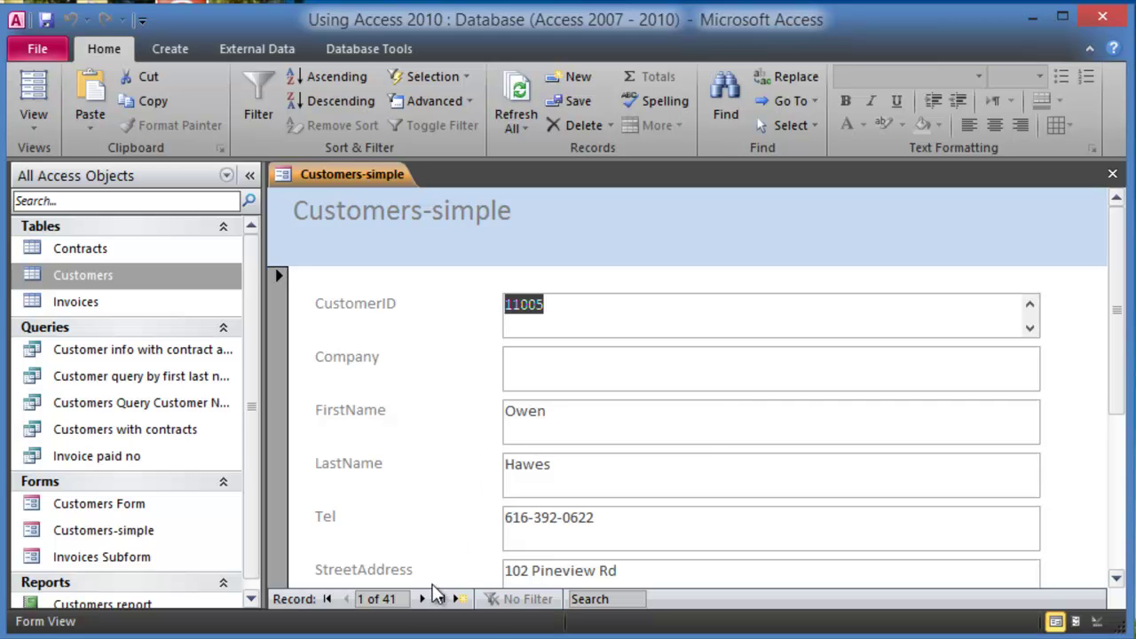
- Close and reopen Customers-simple, then advance four customer records
{"action": "left_click", "coordinate": [1112, 174]}
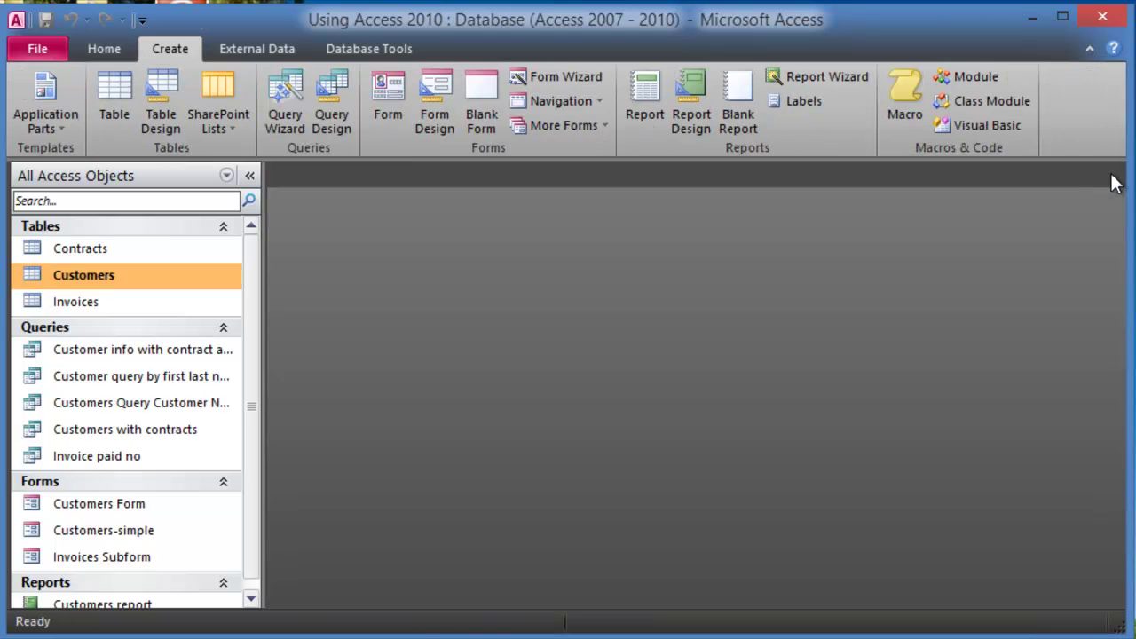
{"action": "double_click", "coordinate": [100, 530]}
{"action": "scroll", "coordinate": [451, 381], "scroll_direction": "down", "scroll_amount": 3}
{"action": "scroll", "coordinate": [451, 379], "scroll_direction": "up", "scroll_amount": 3}
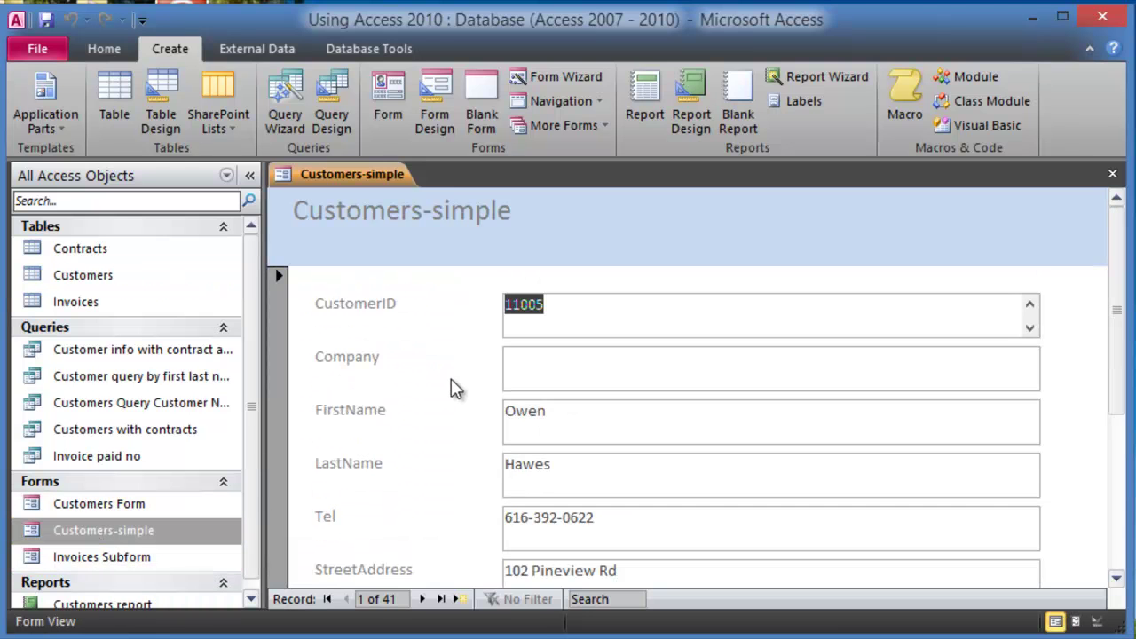
{"action": "left_click", "coordinate": [422, 599]}
{"action": "left_click", "coordinate": [423, 599]}
{"action": "left_click", "coordinate": [422, 599]}
{"action": "left_click", "coordinate": [422, 599]}
{"action": "left_click", "coordinate": [422, 599]}
{"action": "left_click", "coordinate": [423, 599]}
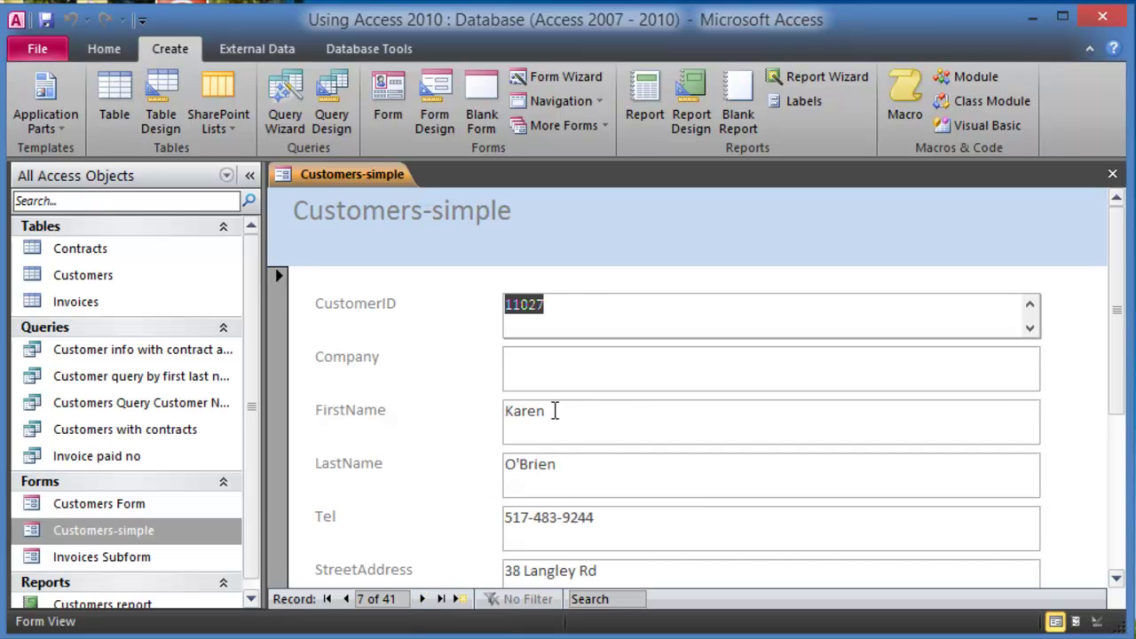
{"action": "left_click", "coordinate": [552, 411]}
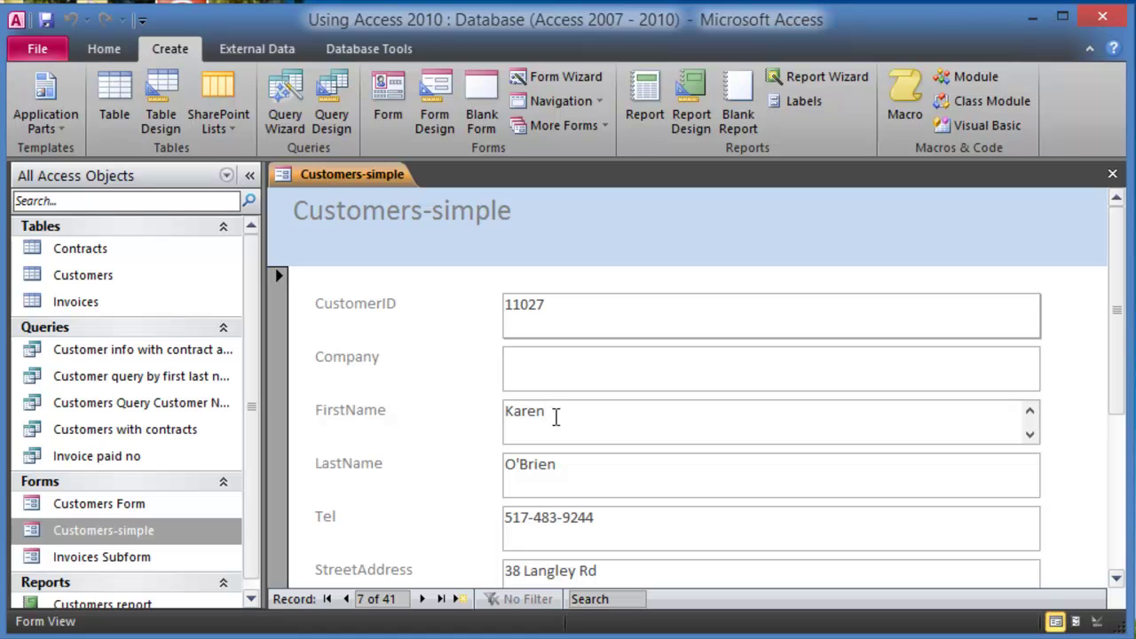
- Search the records for 'sal' to jump to record 40
{"action": "left_click", "coordinate": [582, 599]}
{"action": "type", "text": "sali"}
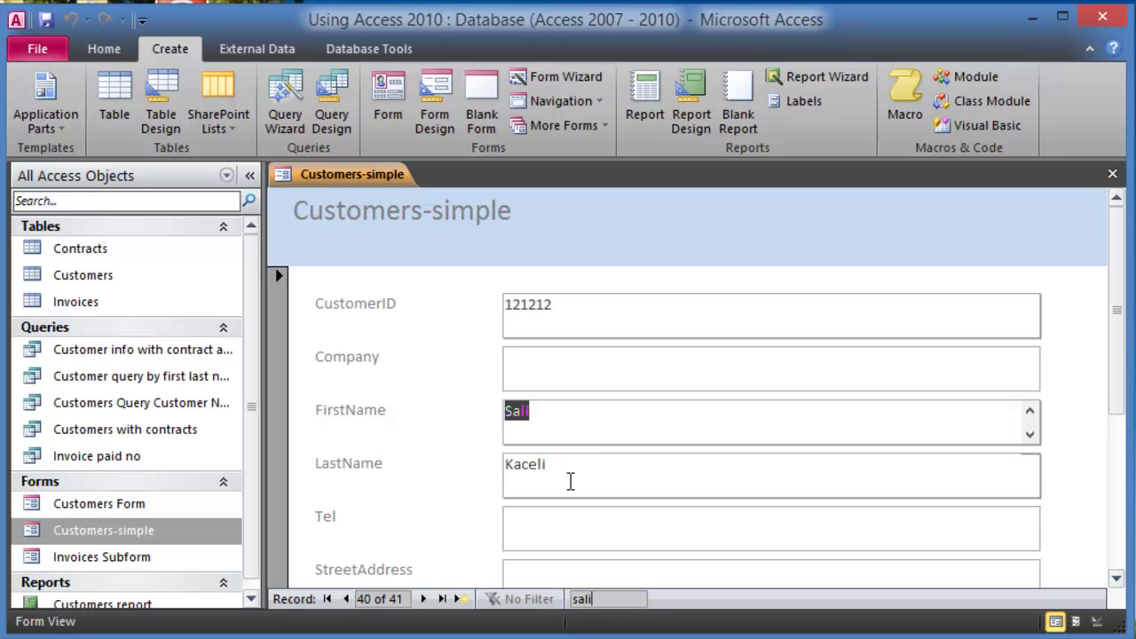
{"action": "key", "text": "Right"}
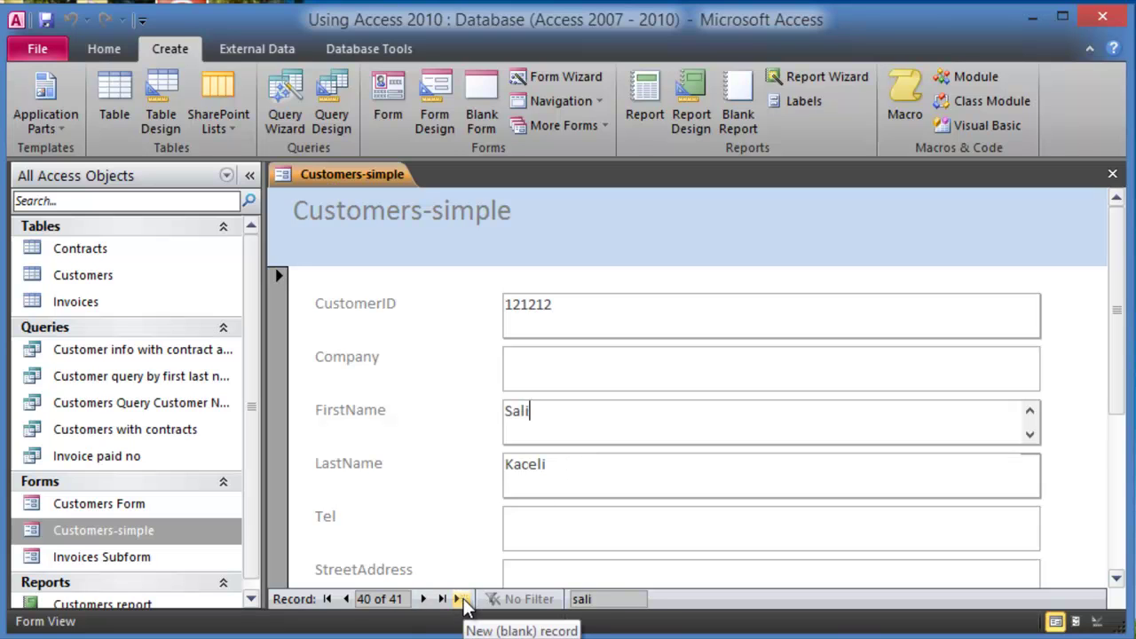
- Start a new customer record with Company 'Hubert Inc.'
{"action": "left_click", "coordinate": [463, 599]}
{"action": "left_click", "coordinate": [584, 358]}
{"action": "type", "text": "Hubert Inc."}
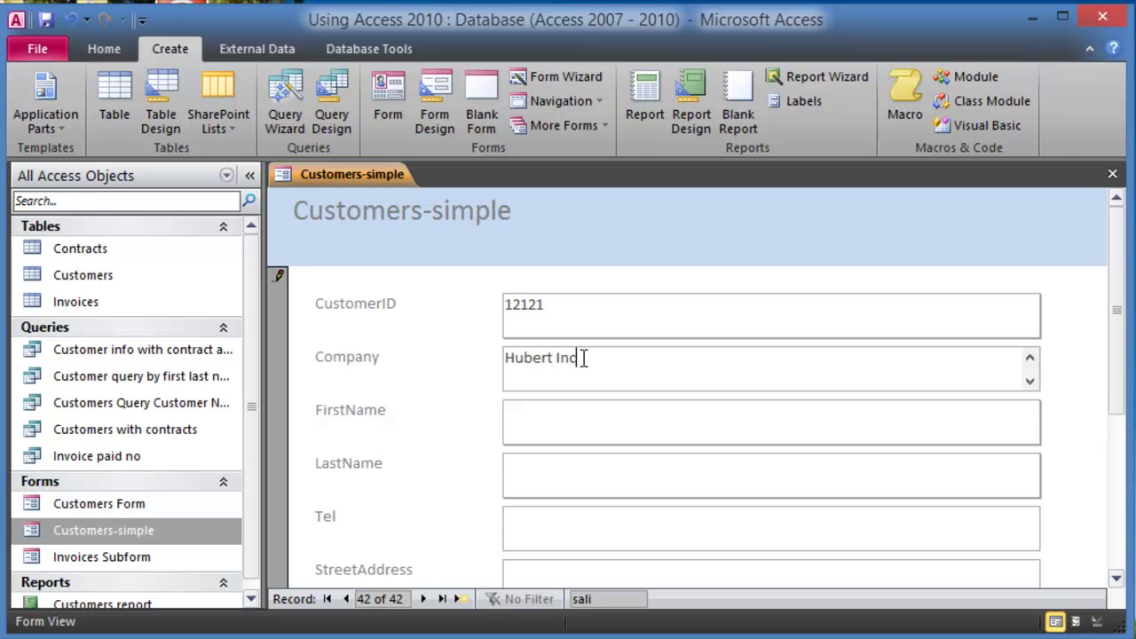
{"action": "key", "text": "Tab"}
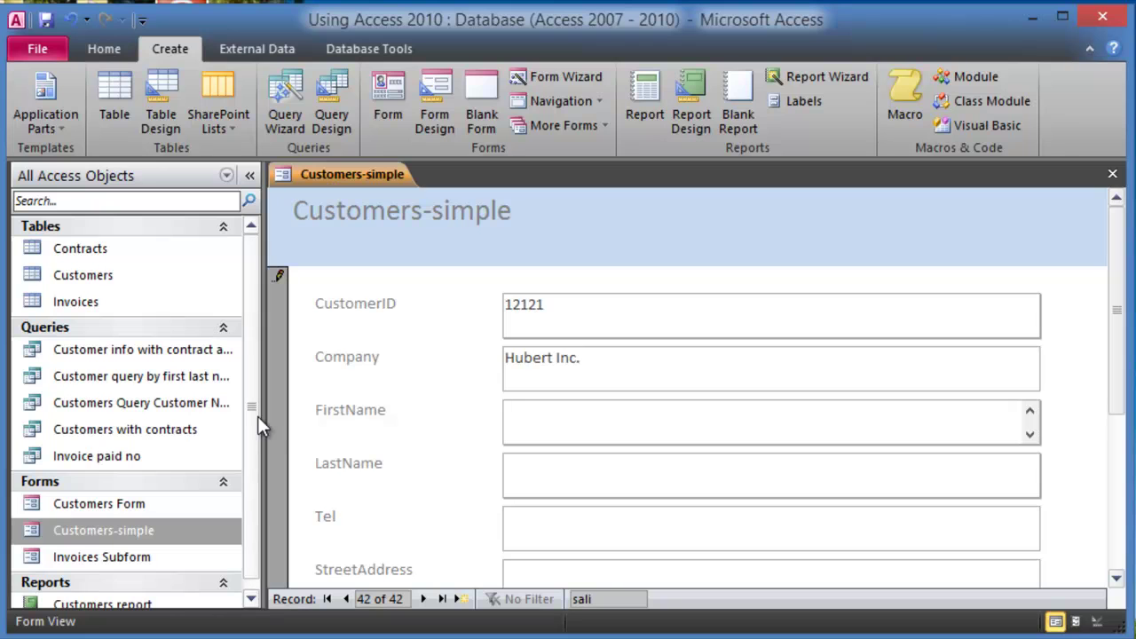
- Narrow the Navigation Pane, return to the Hubert Inc. record and bring up the Home ribbon
{"action": "left_click_drag", "start_coordinate": [267, 423], "coordinate": [238, 444]}
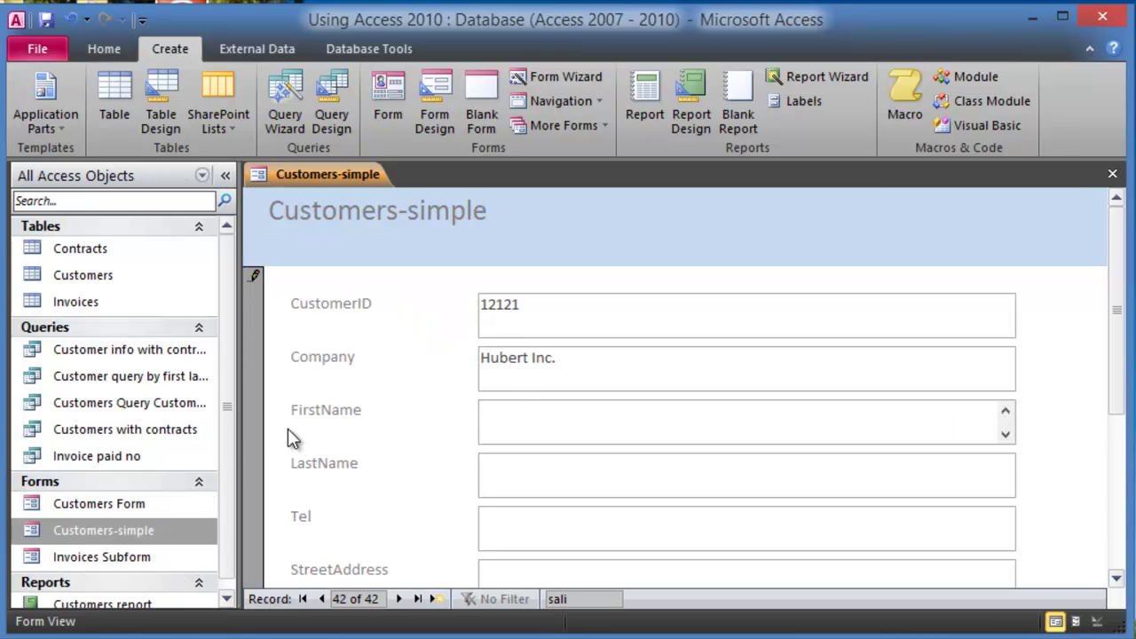
{"action": "left_click", "coordinate": [434, 378]}
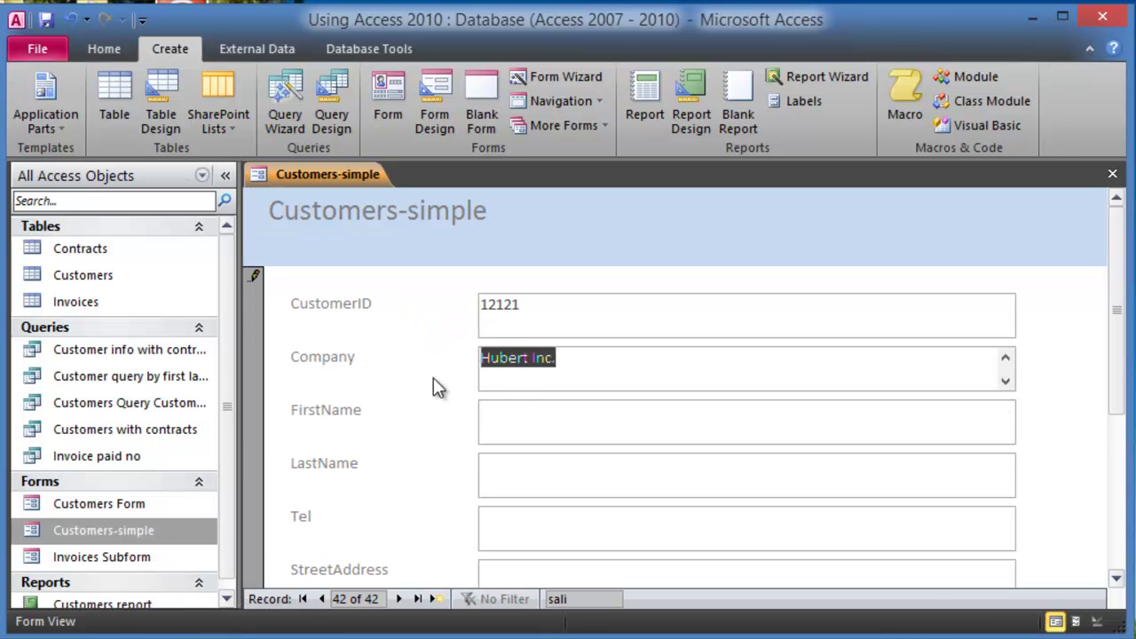
{"action": "left_click", "coordinate": [400, 600]}
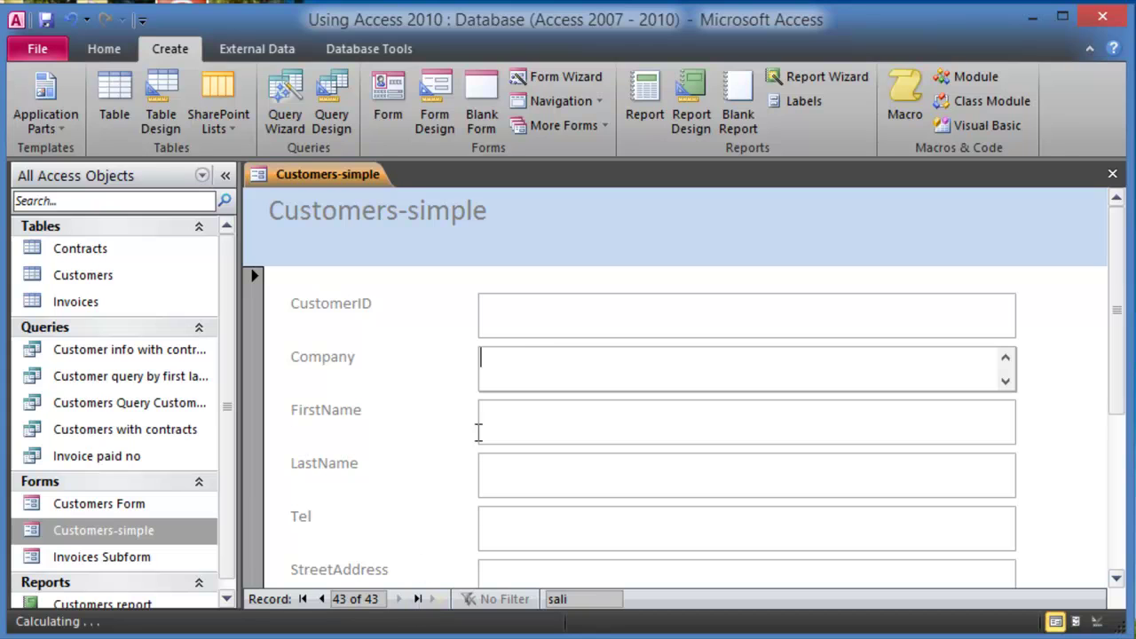
{"action": "left_click", "coordinate": [322, 600]}
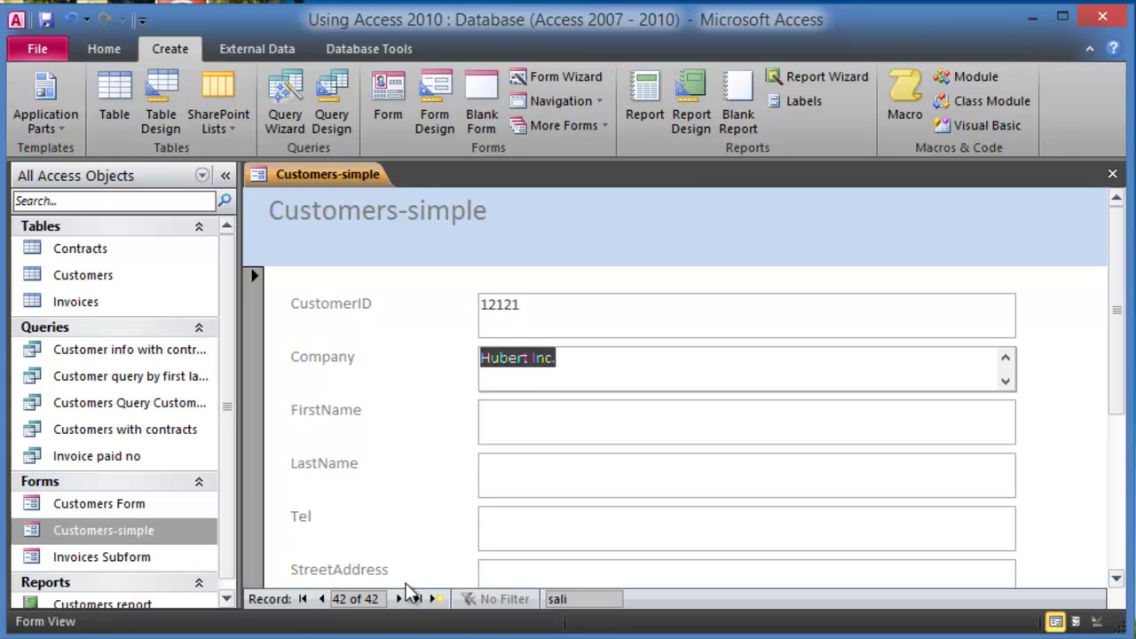
{"action": "left_click", "coordinate": [530, 413]}
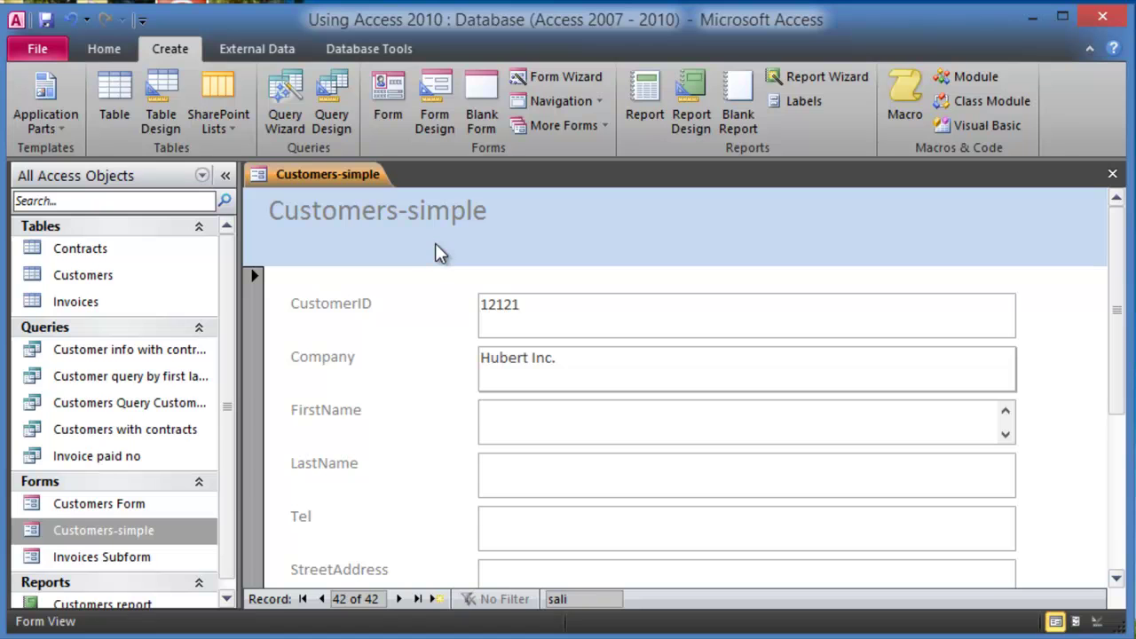
{"action": "left_click", "coordinate": [97, 55]}
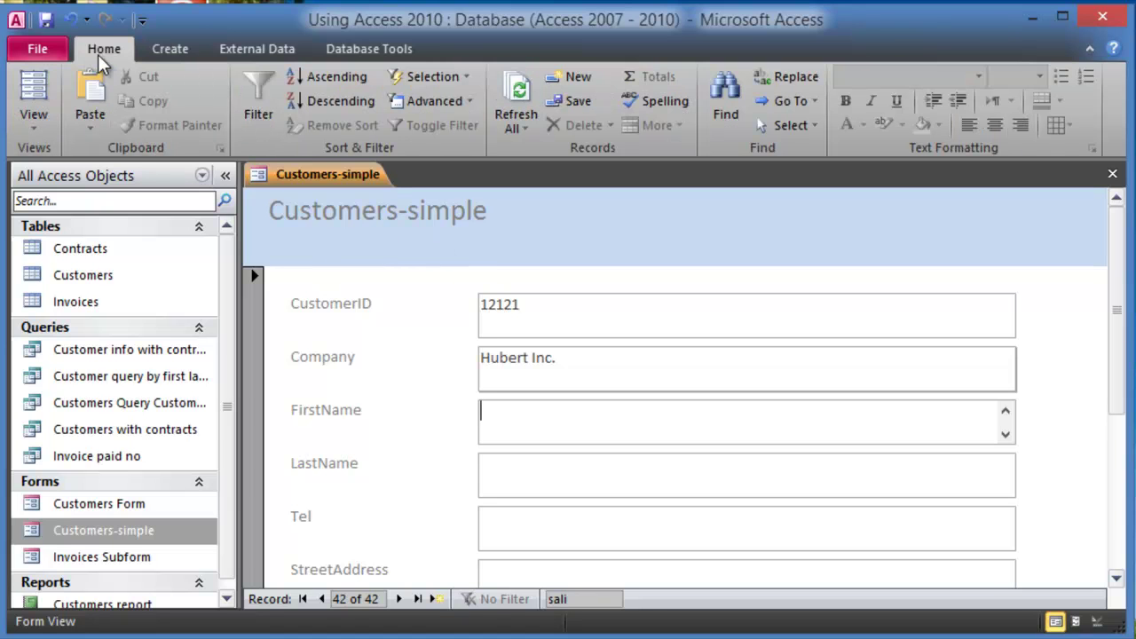
- Switch to Layout View and make the CustomerID and Company boxes shorter
{"action": "left_click", "coordinate": [43, 123]}
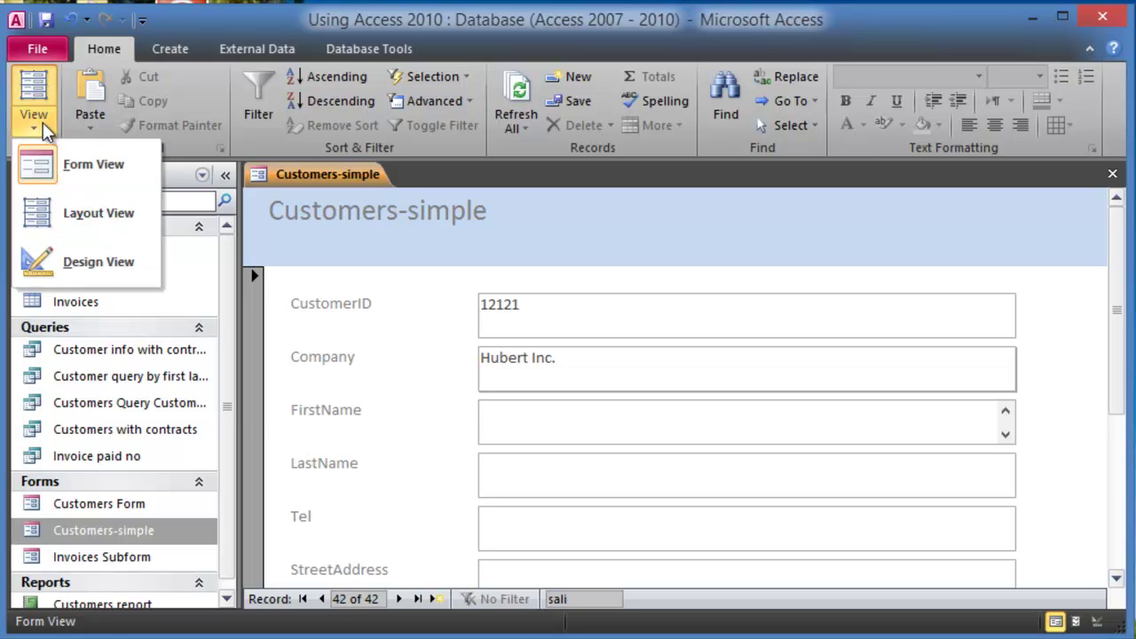
{"action": "left_click", "coordinate": [79, 221]}
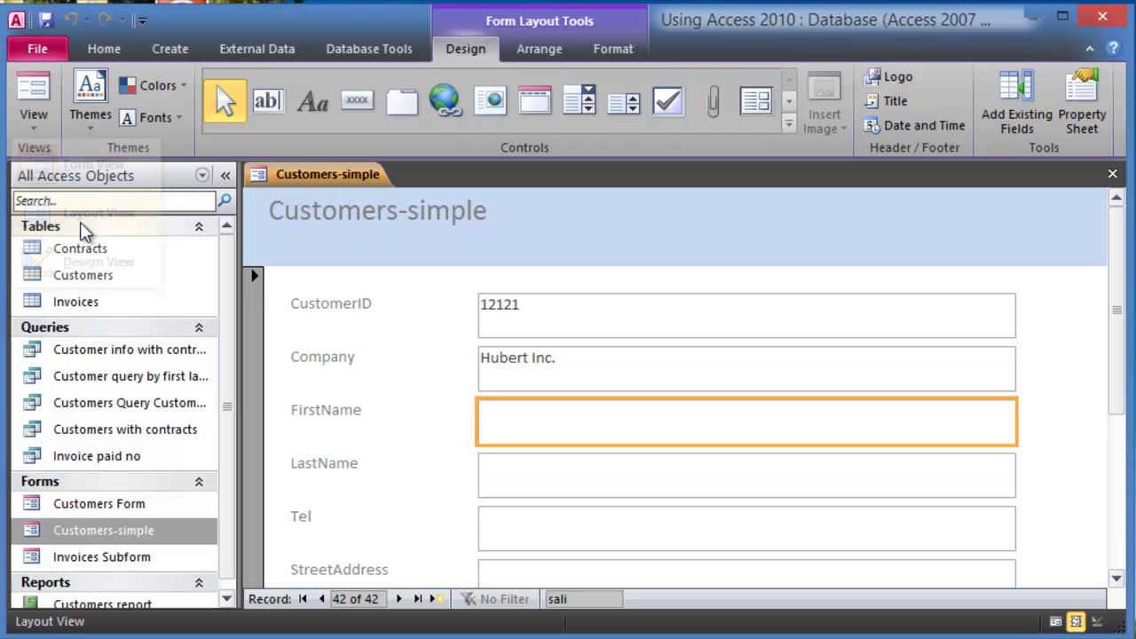
{"action": "left_click", "coordinate": [512, 334]}
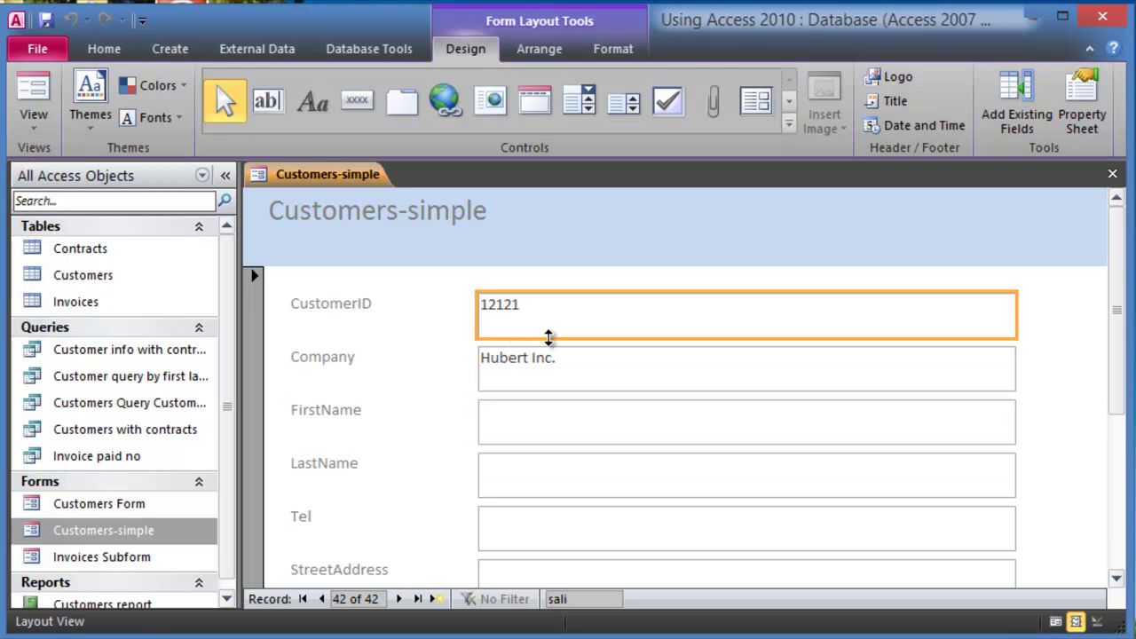
{"action": "left_click_drag", "start_coordinate": [548, 337], "coordinate": [553, 320]}
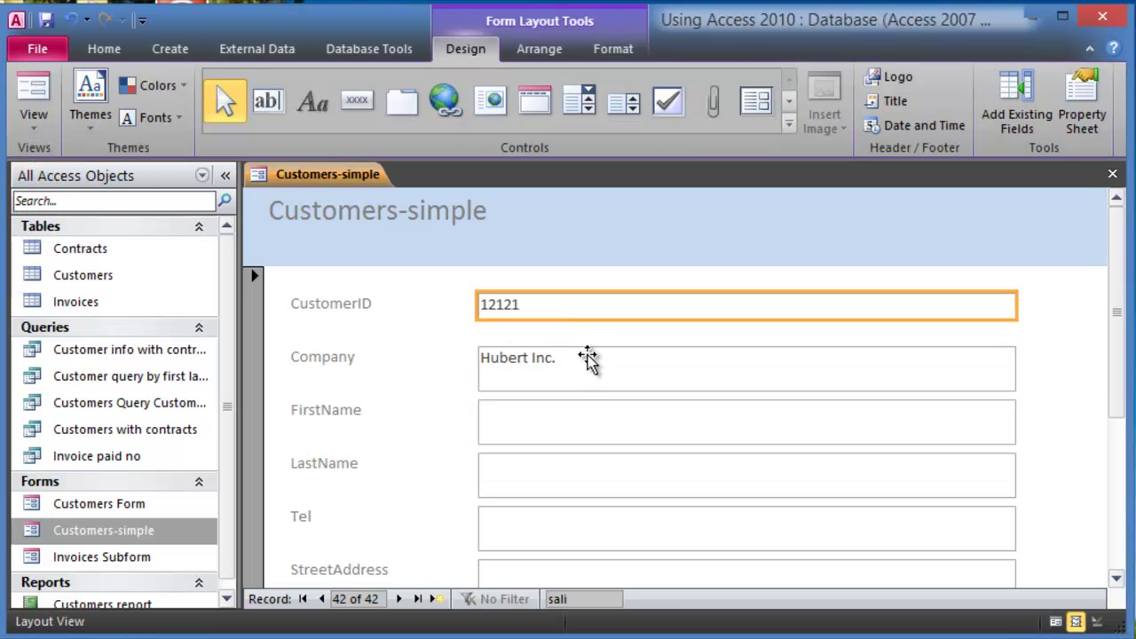
{"action": "left_click", "coordinate": [581, 380]}
{"action": "left_click_drag", "start_coordinate": [601, 394], "coordinate": [609, 369]}
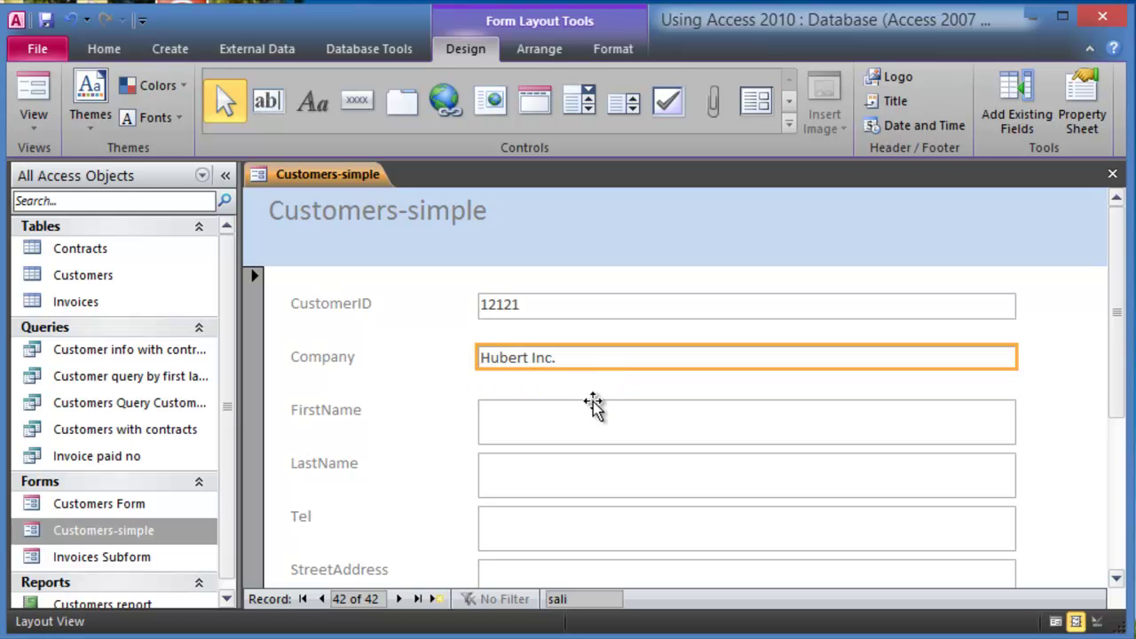
{"action": "left_click", "coordinate": [587, 424]}
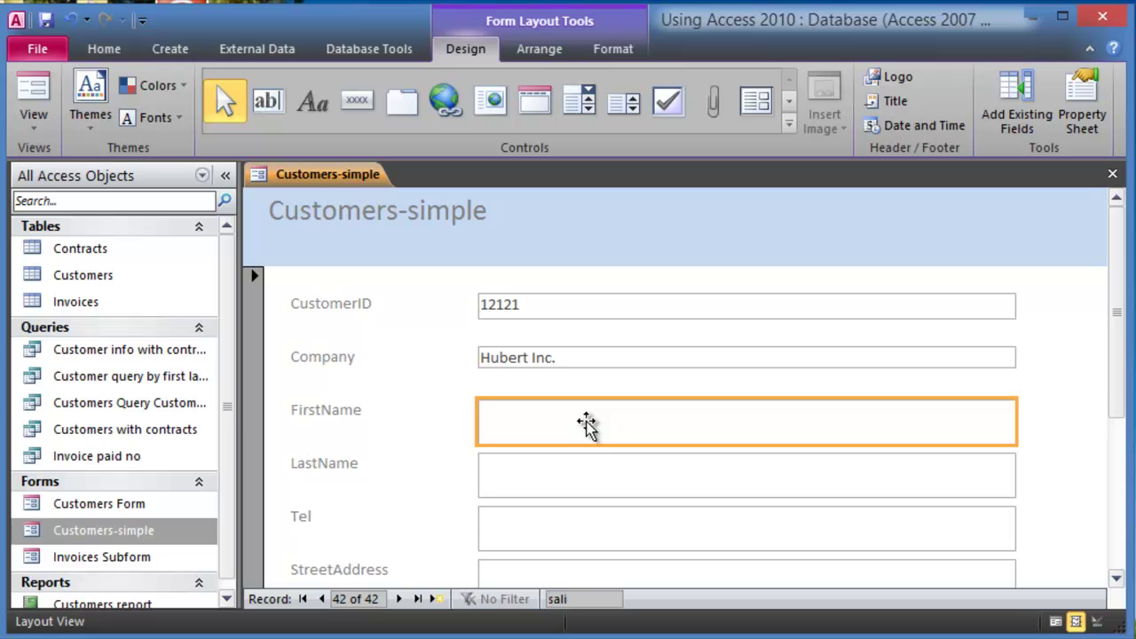
- Preview the form Themes and theme Fonts without applying any
{"action": "left_click", "coordinate": [97, 123]}
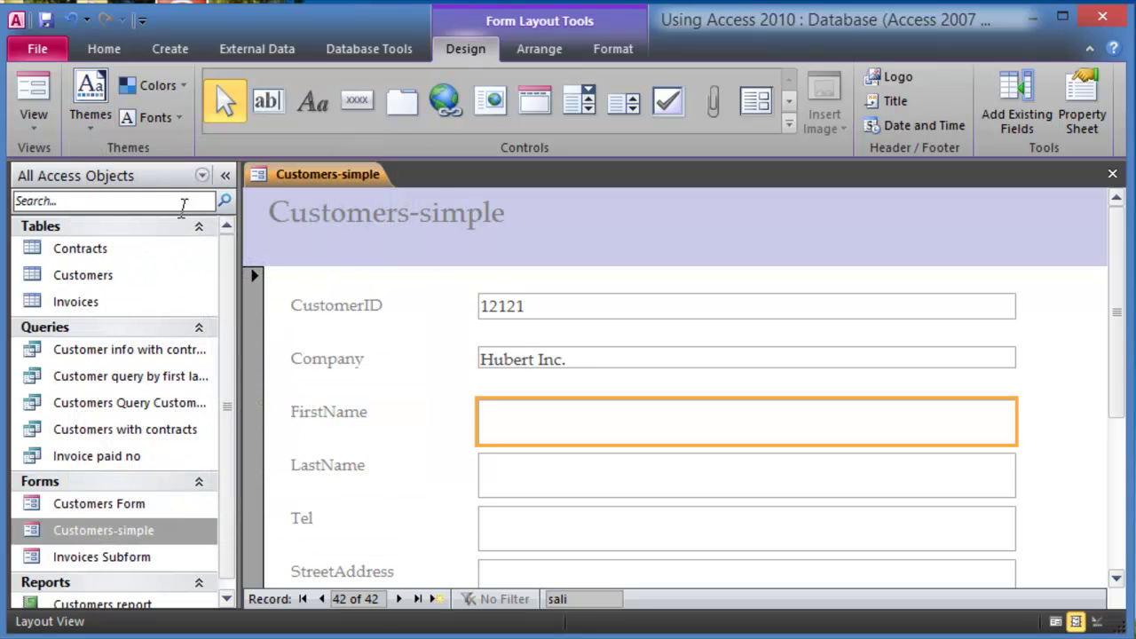
{"action": "left_click", "coordinate": [158, 117]}
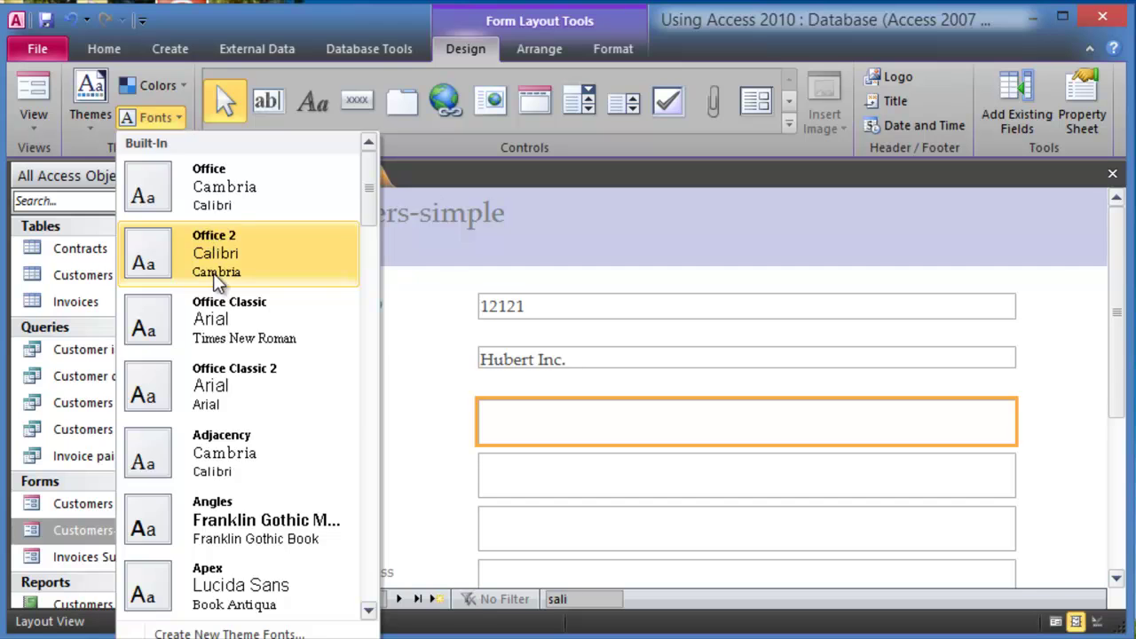
{"action": "key", "text": "Escape"}
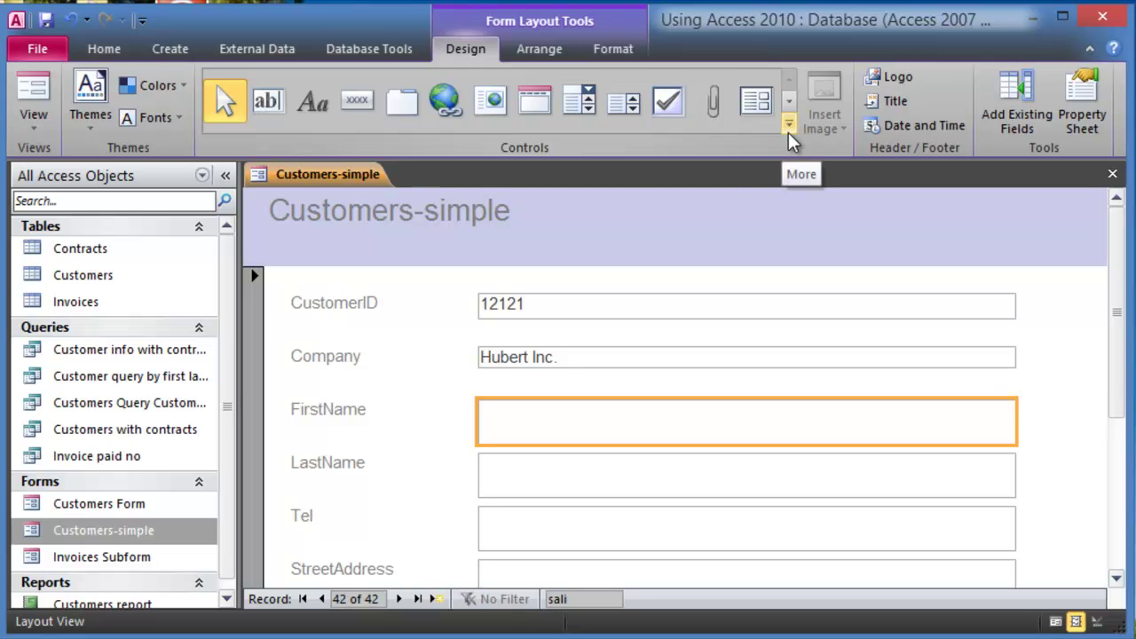
- Narrow the FirstName and Company boxes to the same width
{"action": "left_click", "coordinate": [1031, 345]}
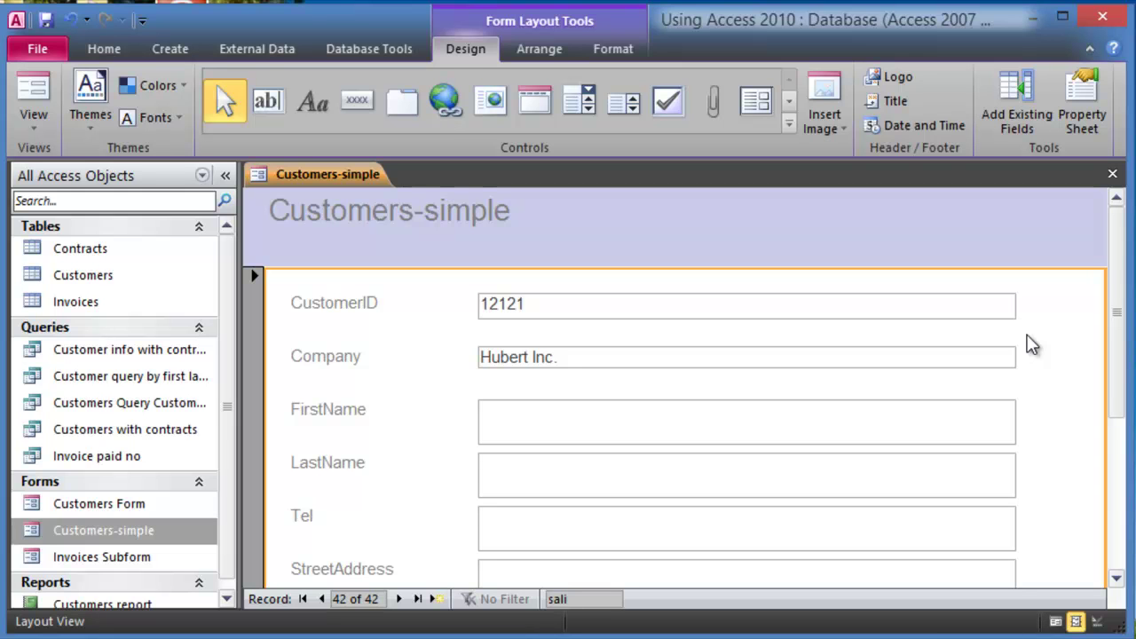
{"action": "left_click", "coordinate": [979, 436]}
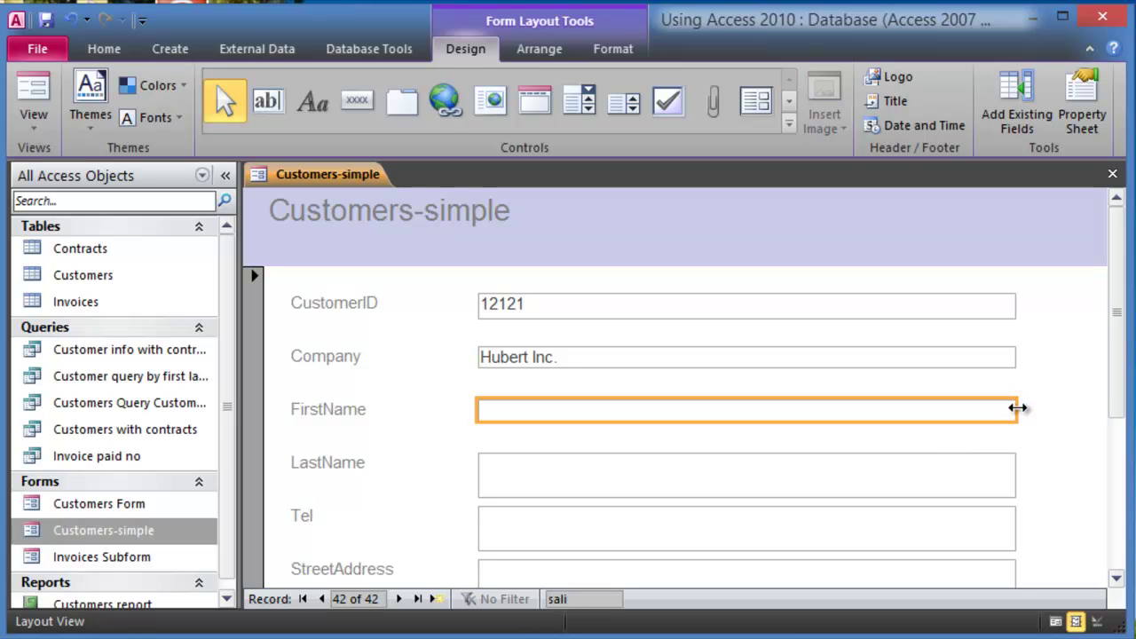
{"action": "left_click_drag", "start_coordinate": [1017, 410], "coordinate": [664, 416]}
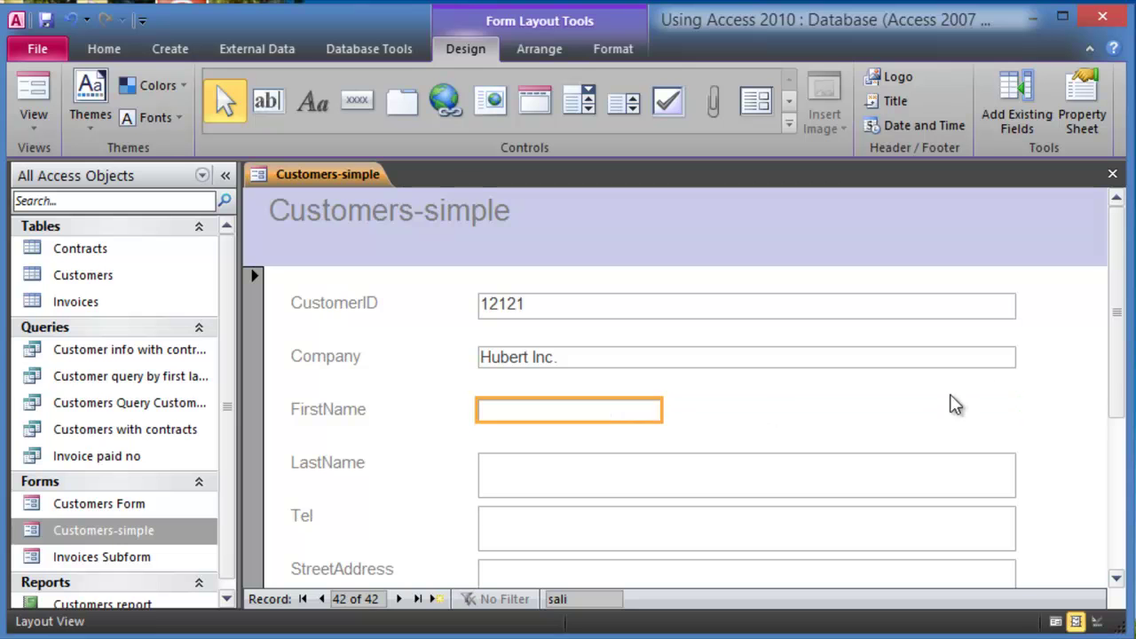
{"action": "left_click", "coordinate": [1013, 358]}
{"action": "left_click_drag", "start_coordinate": [1013, 358], "coordinate": [664, 358]}
{"action": "left_click", "coordinate": [614, 464]}
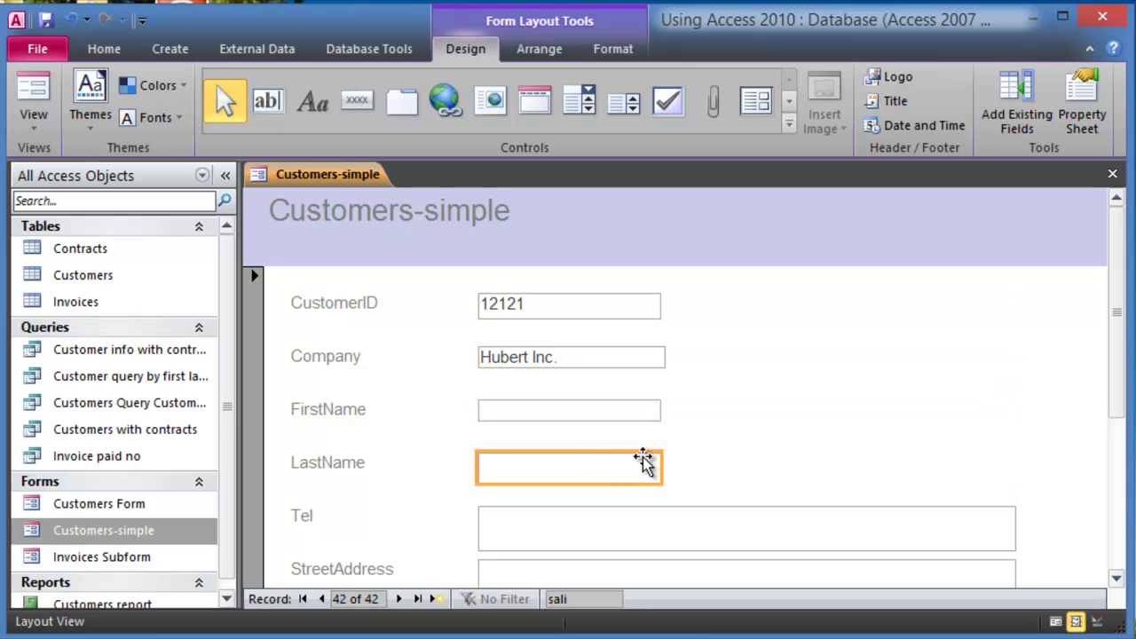
- Try editing the form title, then cancel so it stays 'Customers-simple'
{"action": "left_click", "coordinate": [587, 206]}
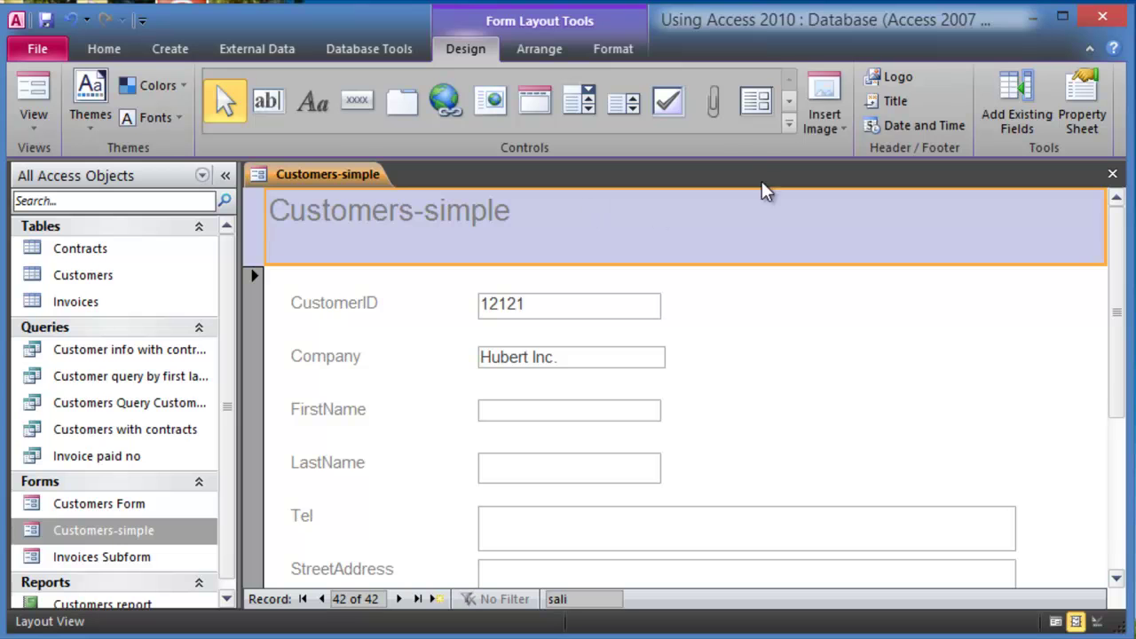
{"action": "left_click", "coordinate": [890, 100]}
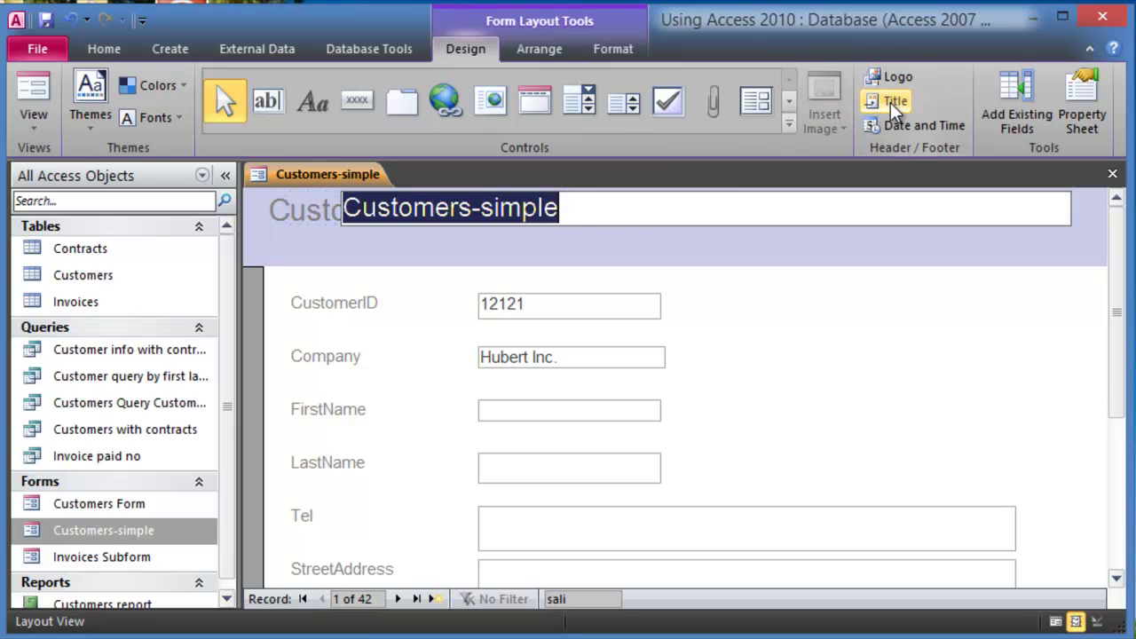
{"action": "left_click", "coordinate": [578, 208]}
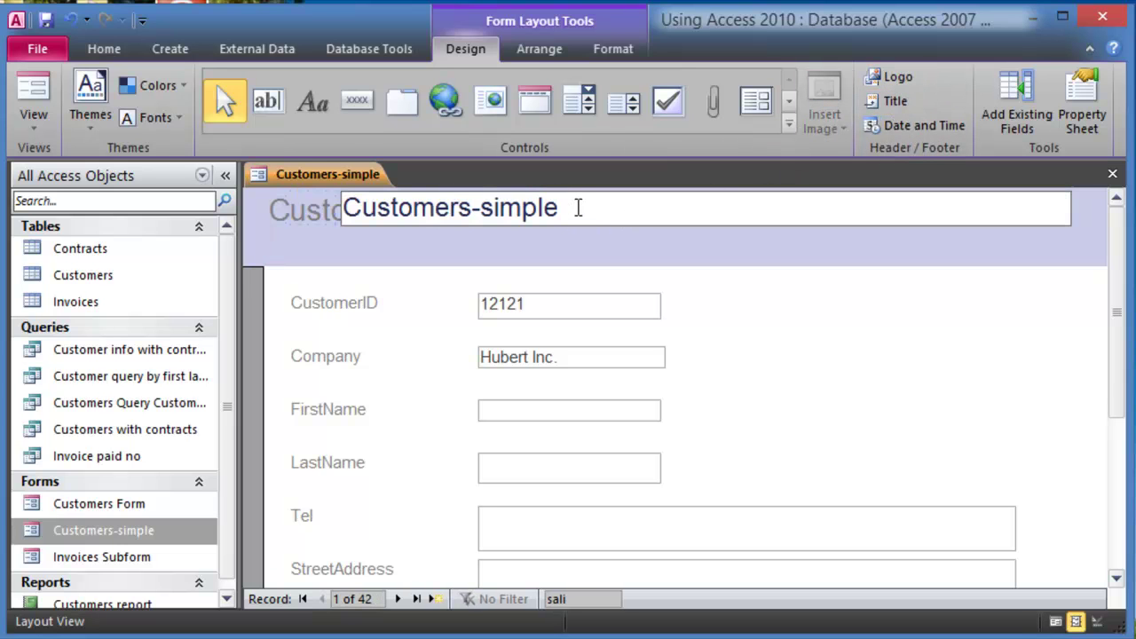
{"action": "type", "text": "sdfsdf sdf dsf"}
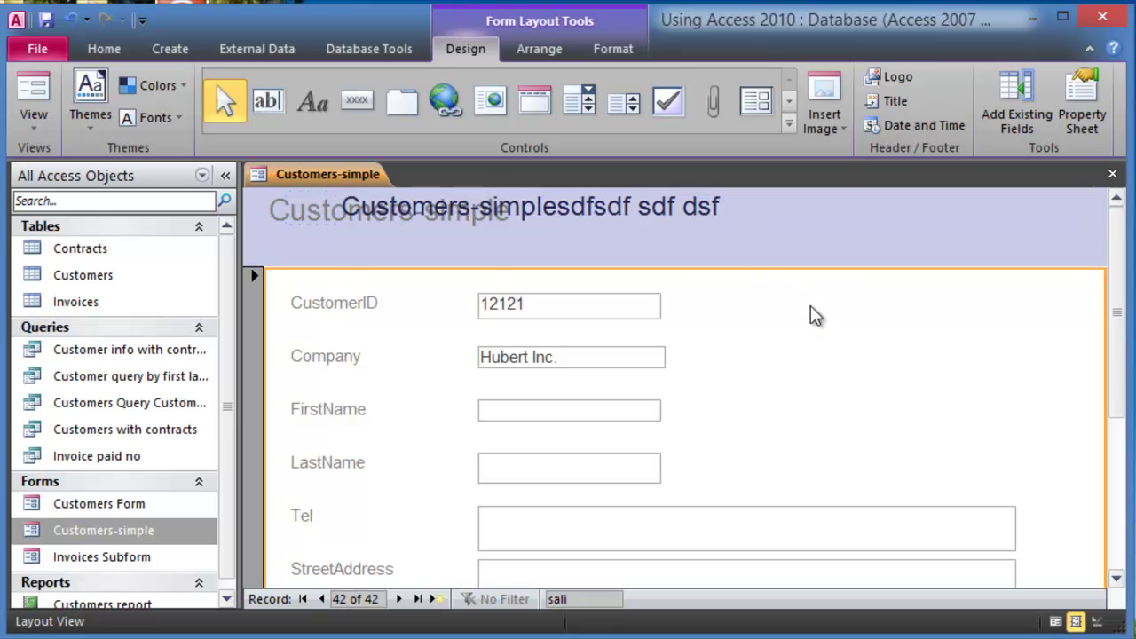
{"action": "key", "text": "Escape"}
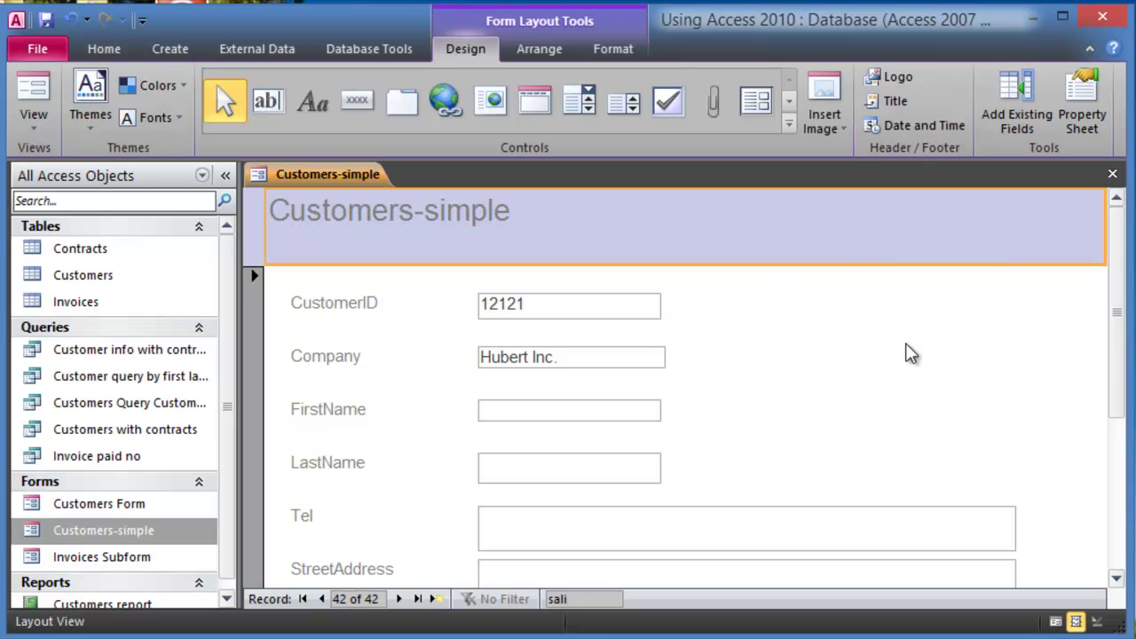
- Narrow the Tel box and move it with its label beside Company
{"action": "left_click", "coordinate": [628, 475]}
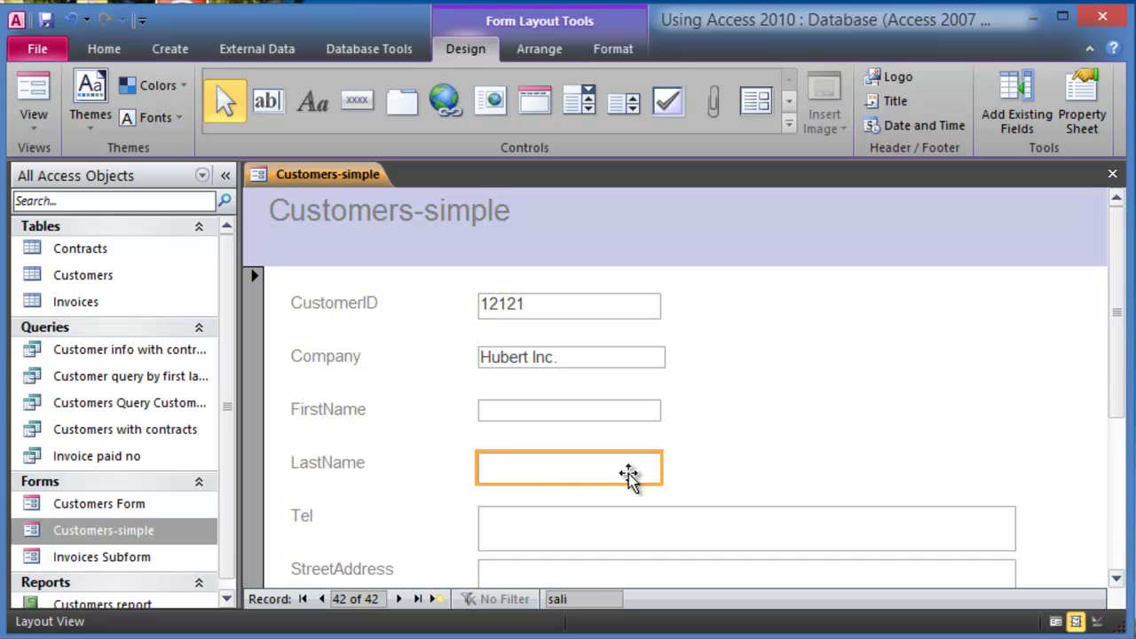
{"action": "left_click", "coordinate": [775, 477]}
{"action": "left_click", "coordinate": [637, 522]}
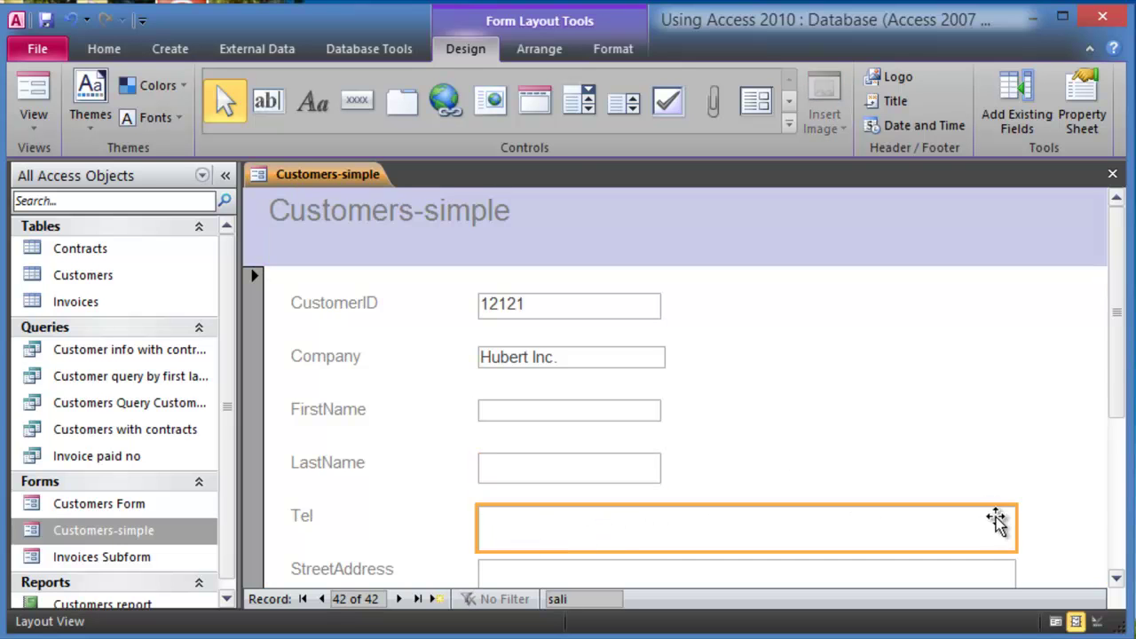
{"action": "left_click_drag", "start_coordinate": [1017, 533], "coordinate": [663, 544]}
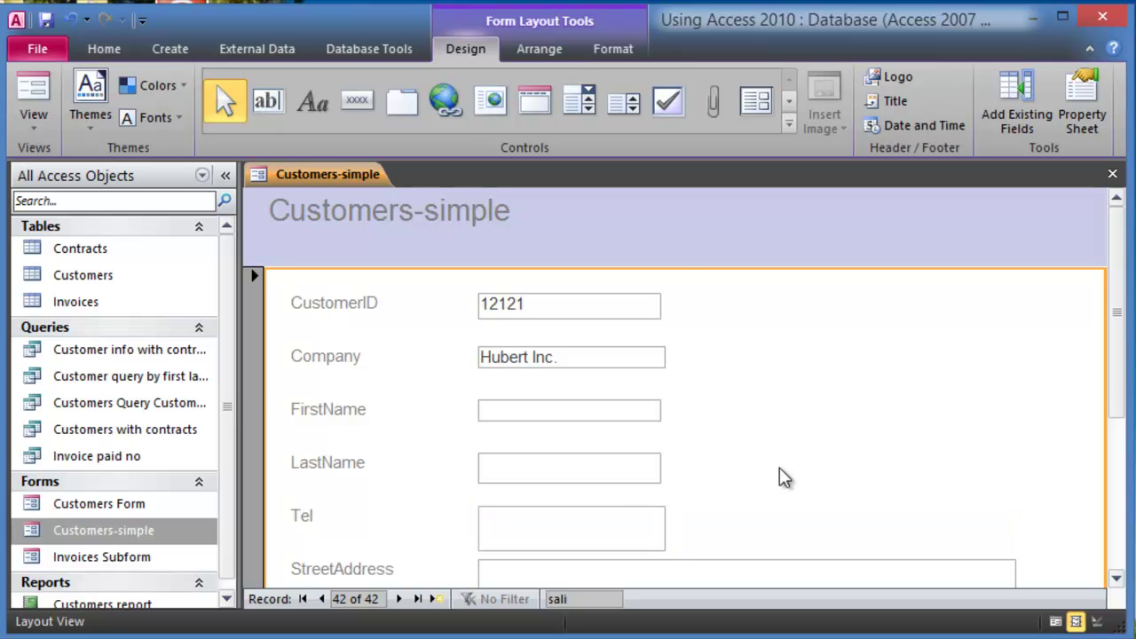
{"action": "left_click_drag", "start_coordinate": [505, 533], "coordinate": [872, 438]}
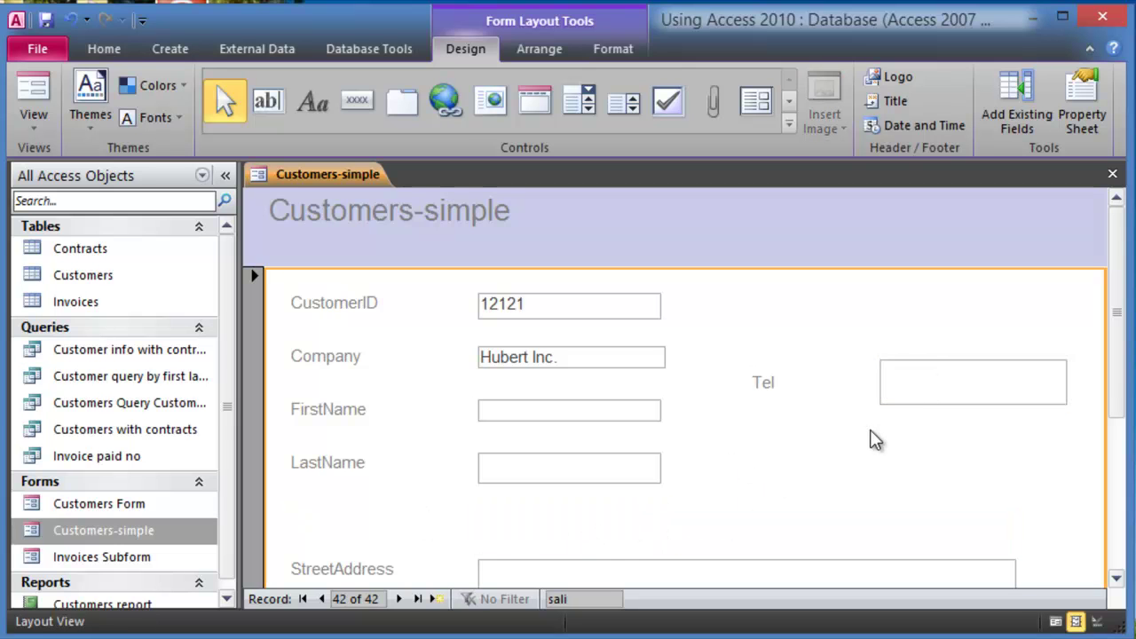
{"action": "left_click", "coordinate": [799, 391]}
{"action": "left_click_drag", "start_coordinate": [796, 391], "coordinate": [832, 388]}
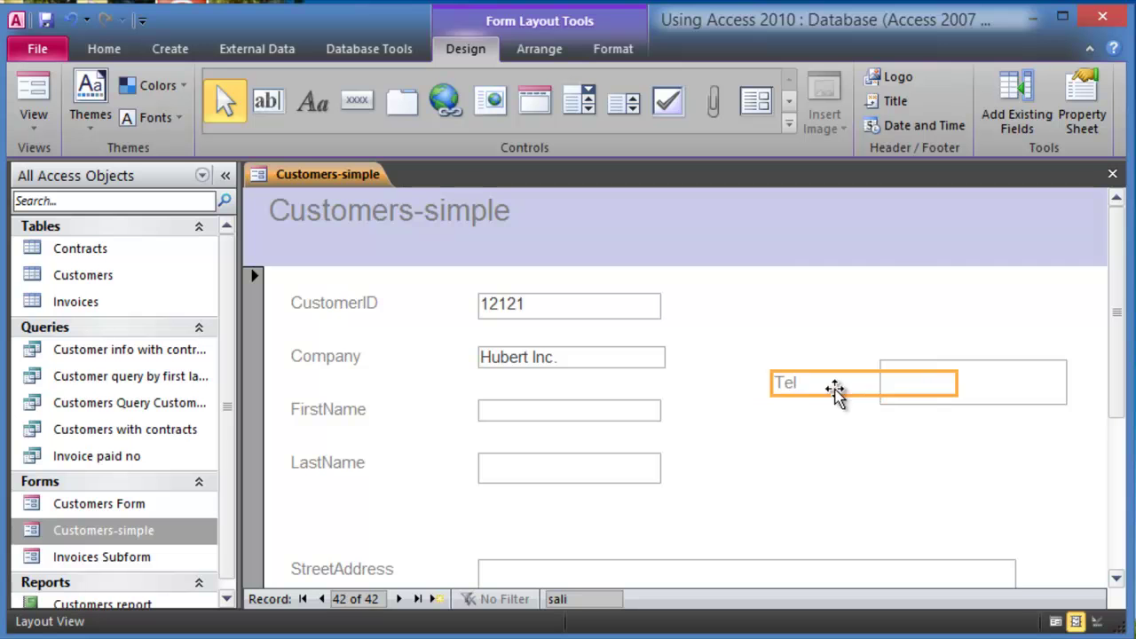
{"action": "left_click", "coordinate": [806, 332]}
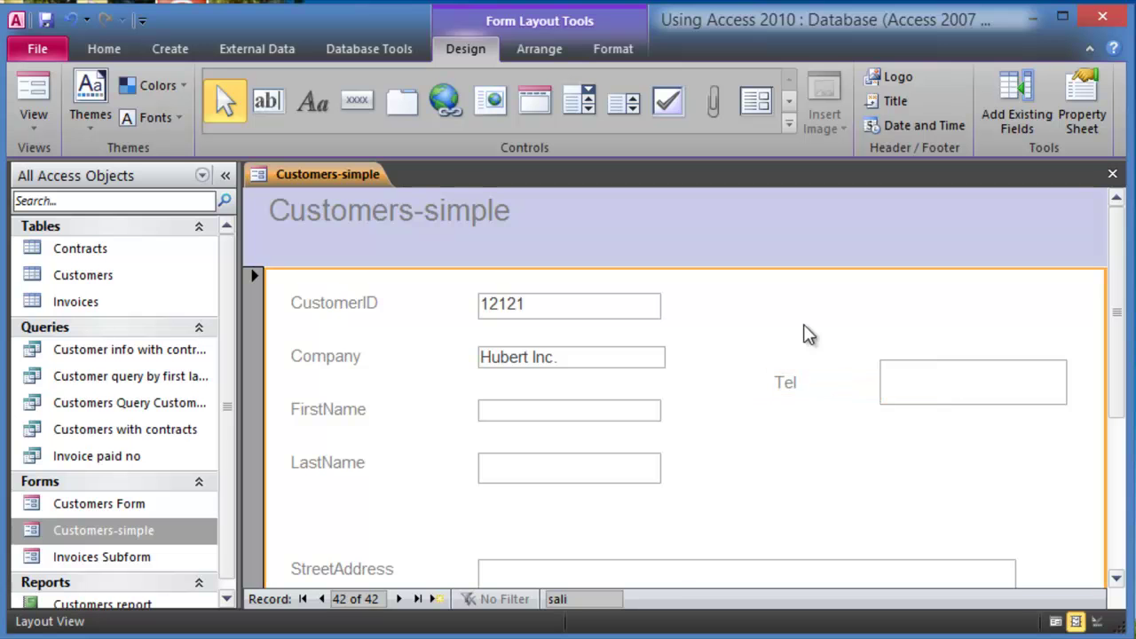
- In Design View, narrow the Tel label and move StreetAddress under Tel beside LastName
{"action": "left_click", "coordinate": [37, 120]}
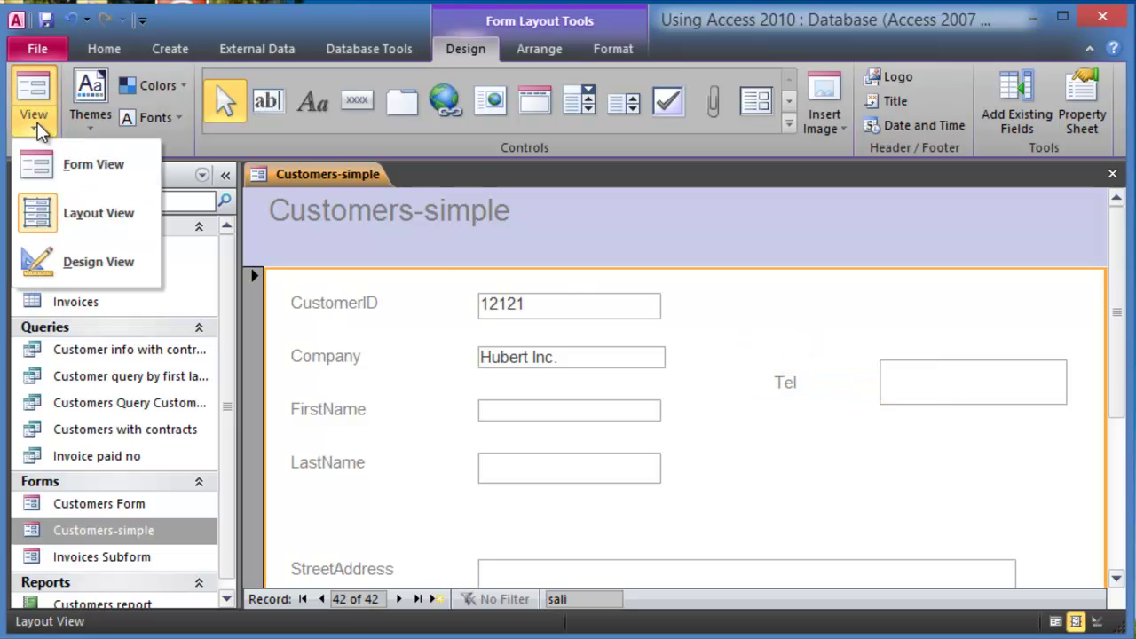
{"action": "left_click", "coordinate": [71, 261]}
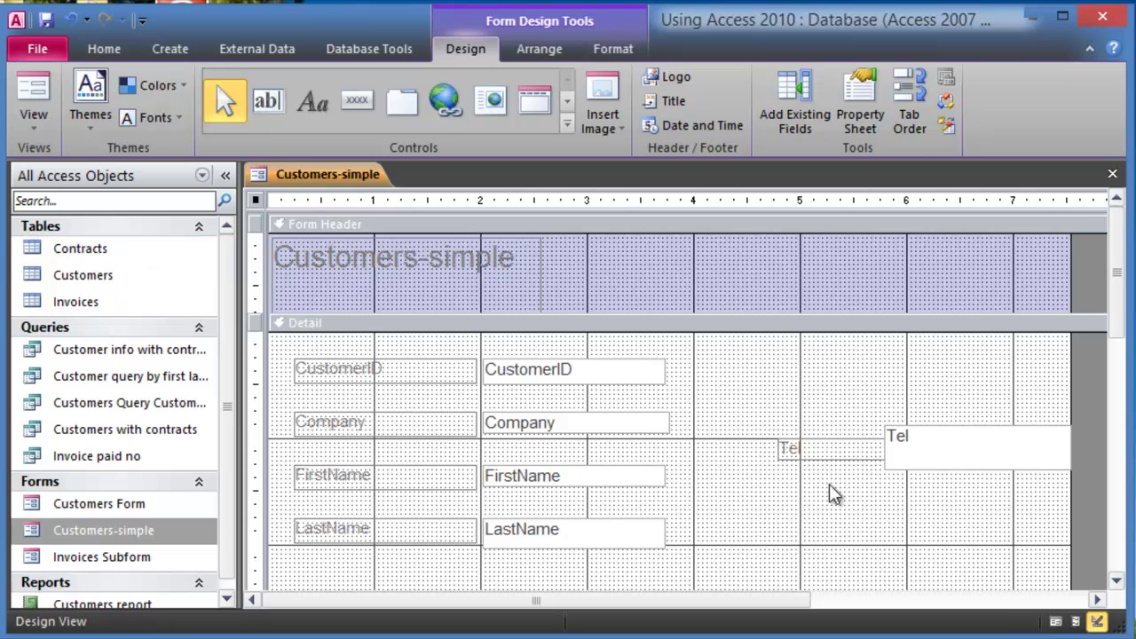
{"action": "left_click", "coordinate": [879, 457]}
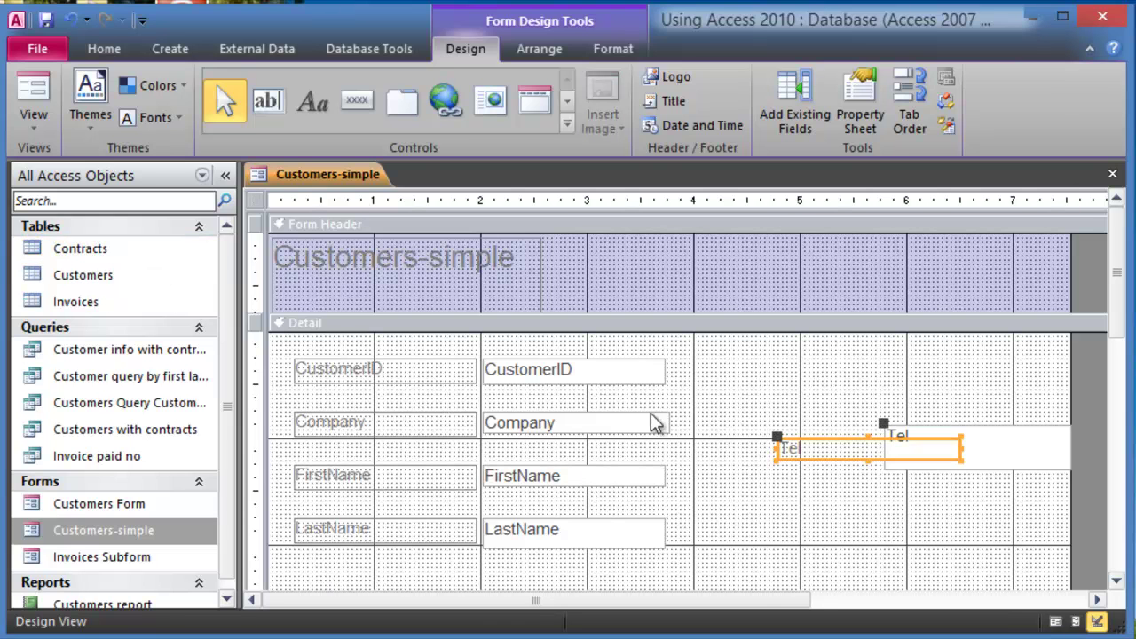
{"action": "left_click_drag", "start_coordinate": [959, 453], "coordinate": [886, 450]}
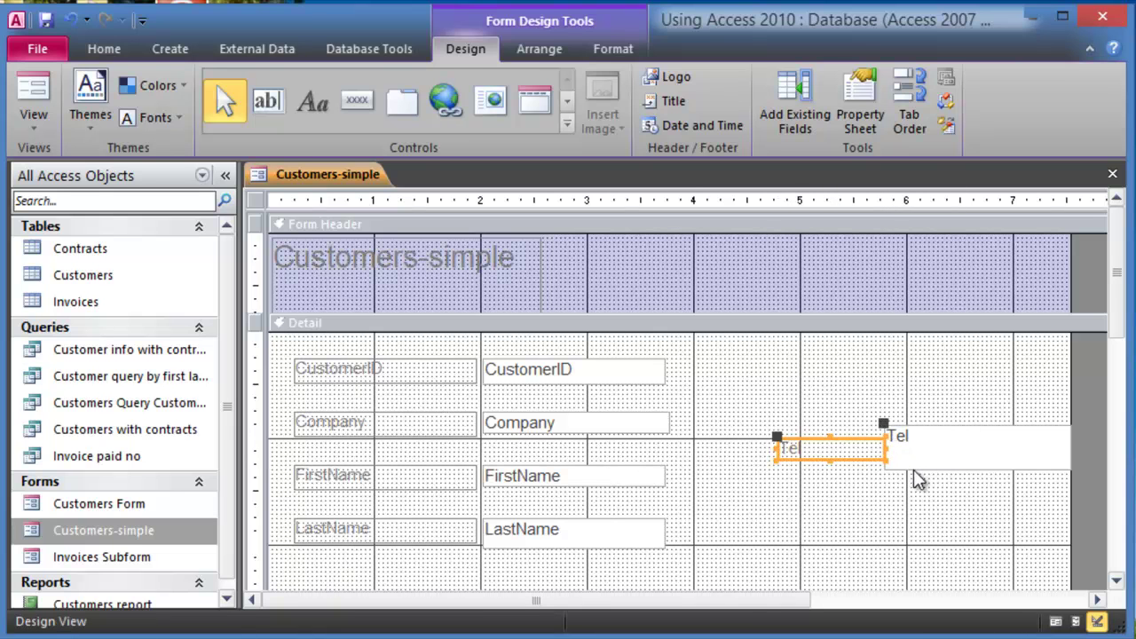
{"action": "left_click", "coordinate": [857, 502]}
{"action": "scroll", "coordinate": [825, 488], "scroll_direction": "down", "scroll_amount": 2}
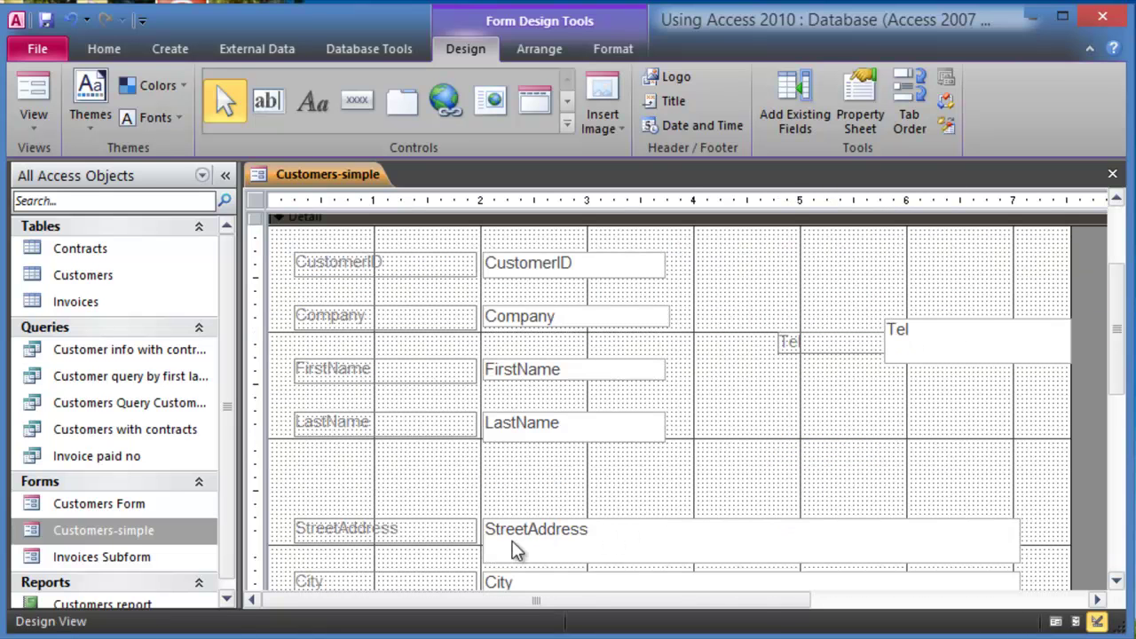
{"action": "left_click_drag", "start_coordinate": [719, 550], "coordinate": [868, 437]}
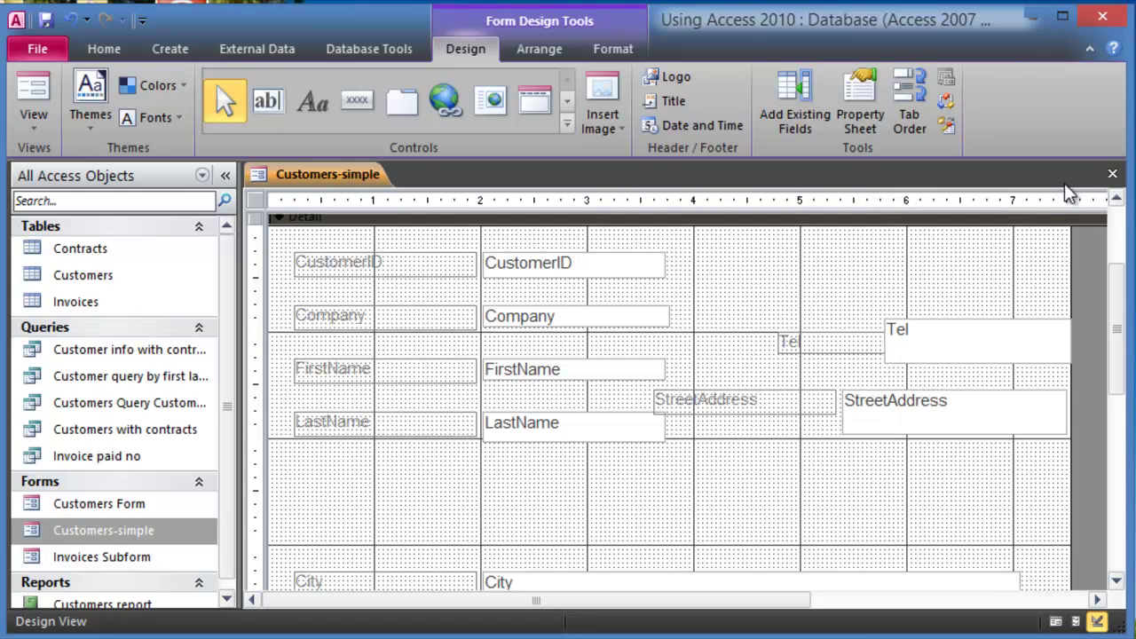
- Save the design changes to Customers-simple and reopen it with its data
{"action": "left_click", "coordinate": [1112, 176]}
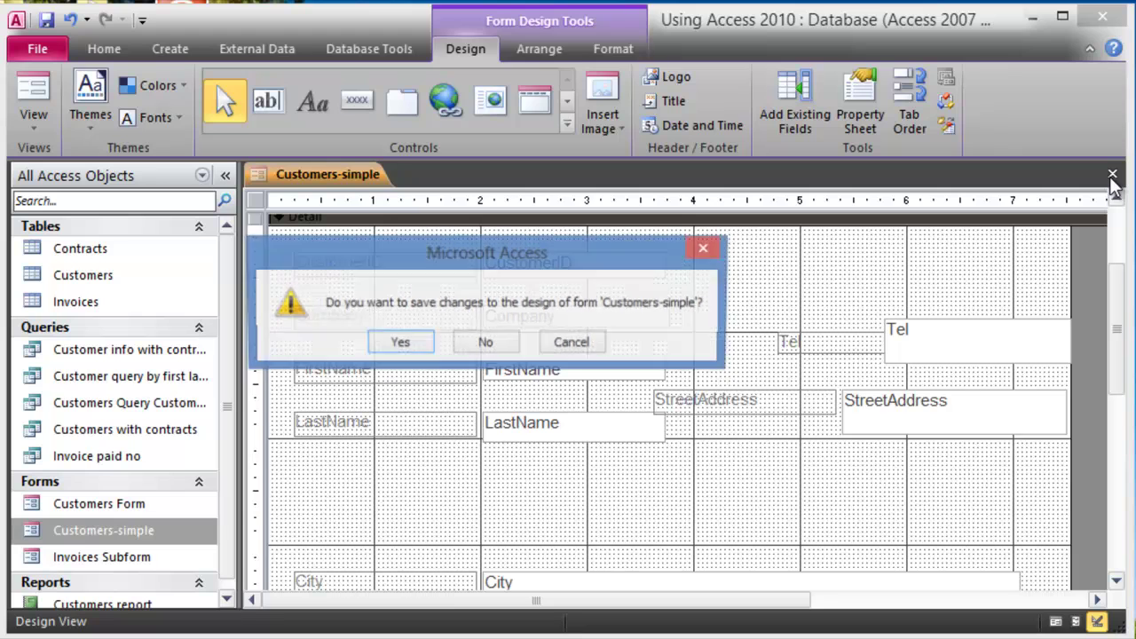
{"action": "left_click", "coordinate": [399, 344]}
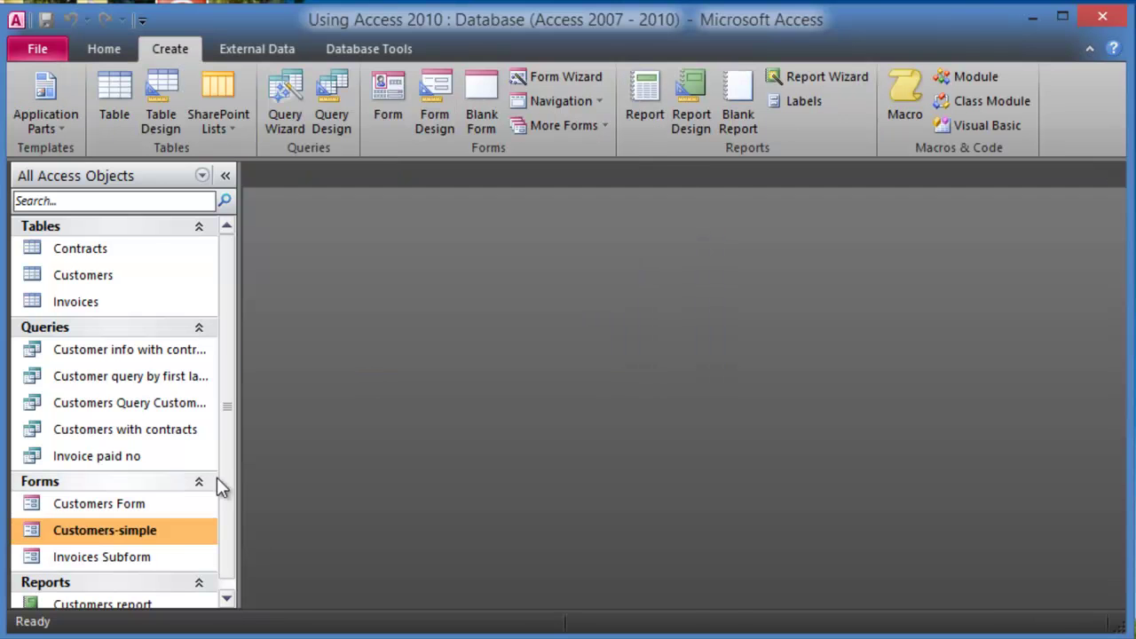
{"action": "double_click", "coordinate": [147, 529]}
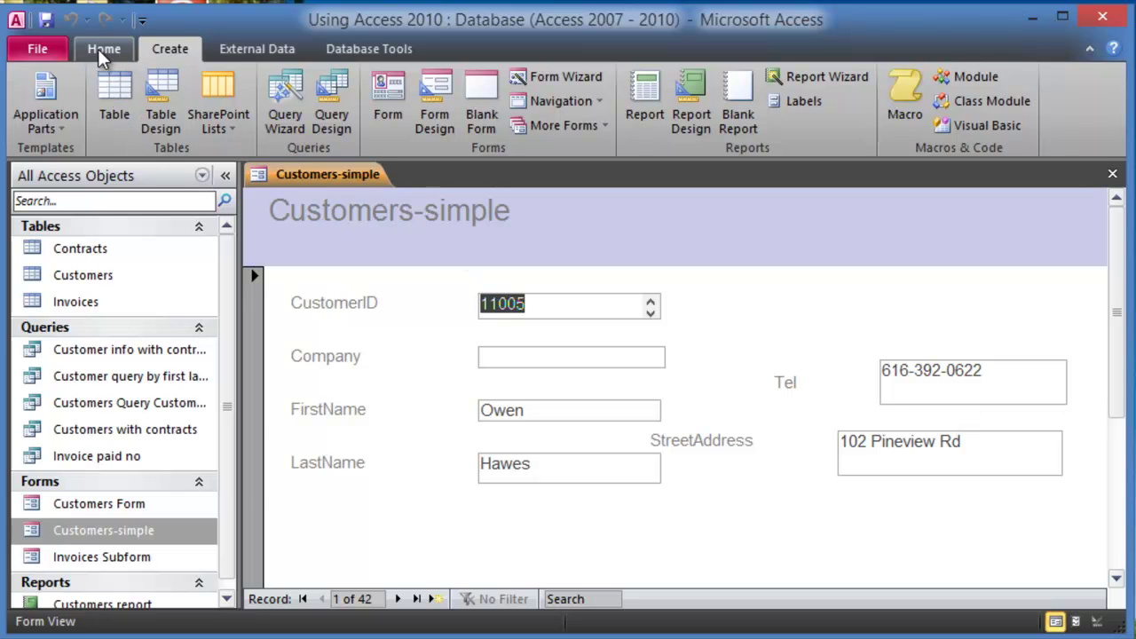
- Check the Home > View options, then close the form
{"action": "left_click", "coordinate": [103, 51]}
{"action": "left_click", "coordinate": [34, 120]}
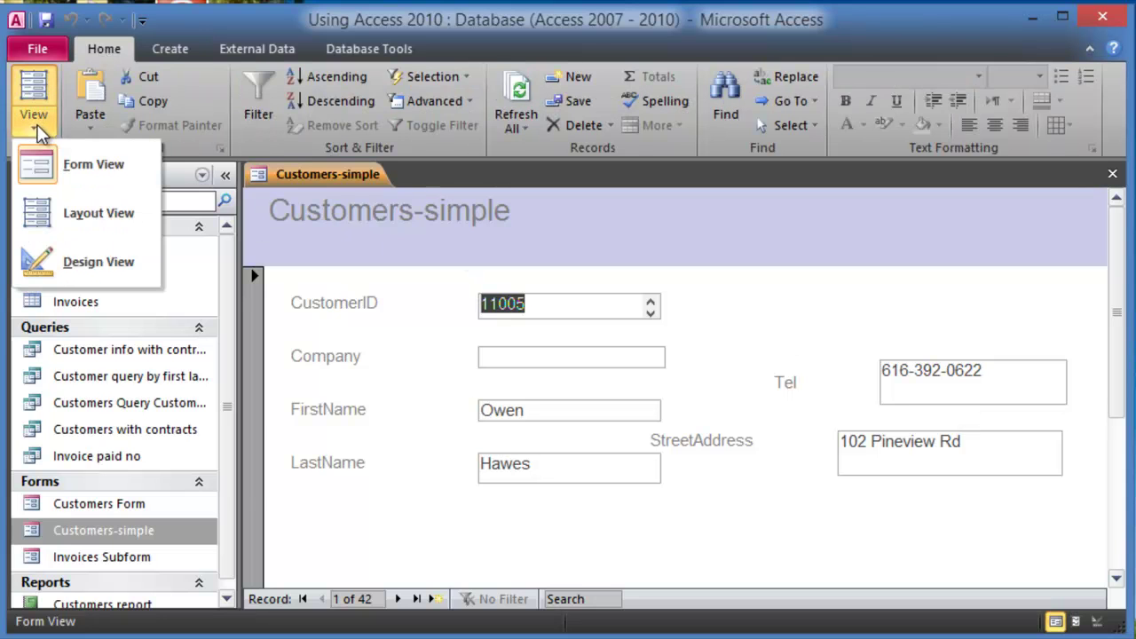
{"action": "left_click", "coordinate": [768, 233]}
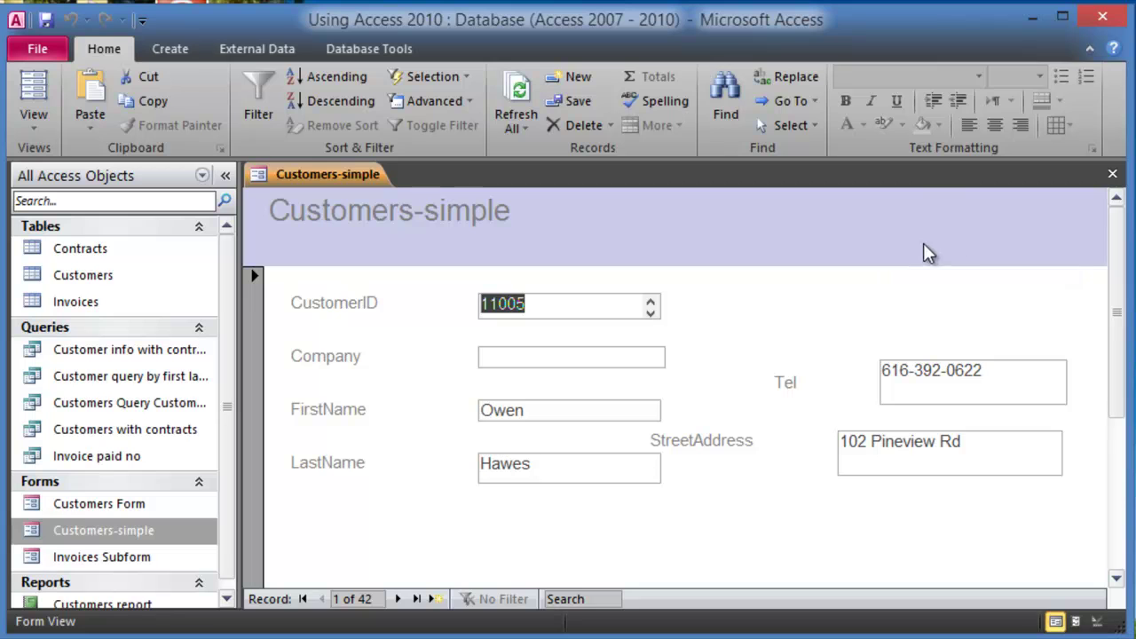
{"action": "left_click", "coordinate": [1112, 175]}
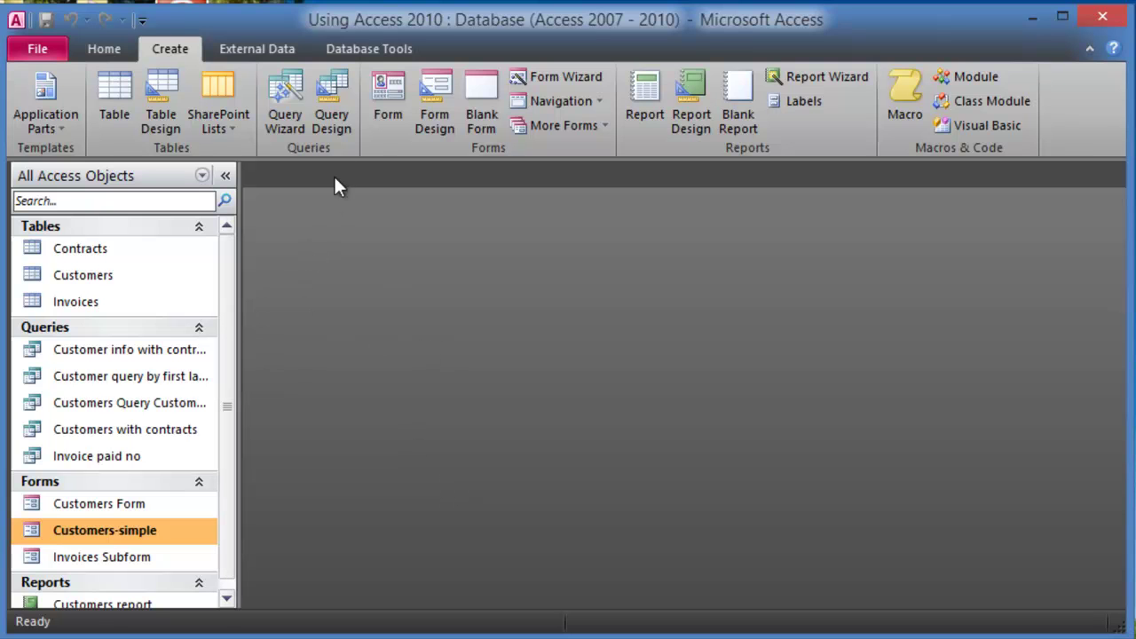
- In a new Form Wizard, add all the Customers table fields
{"action": "left_click", "coordinate": [583, 75]}
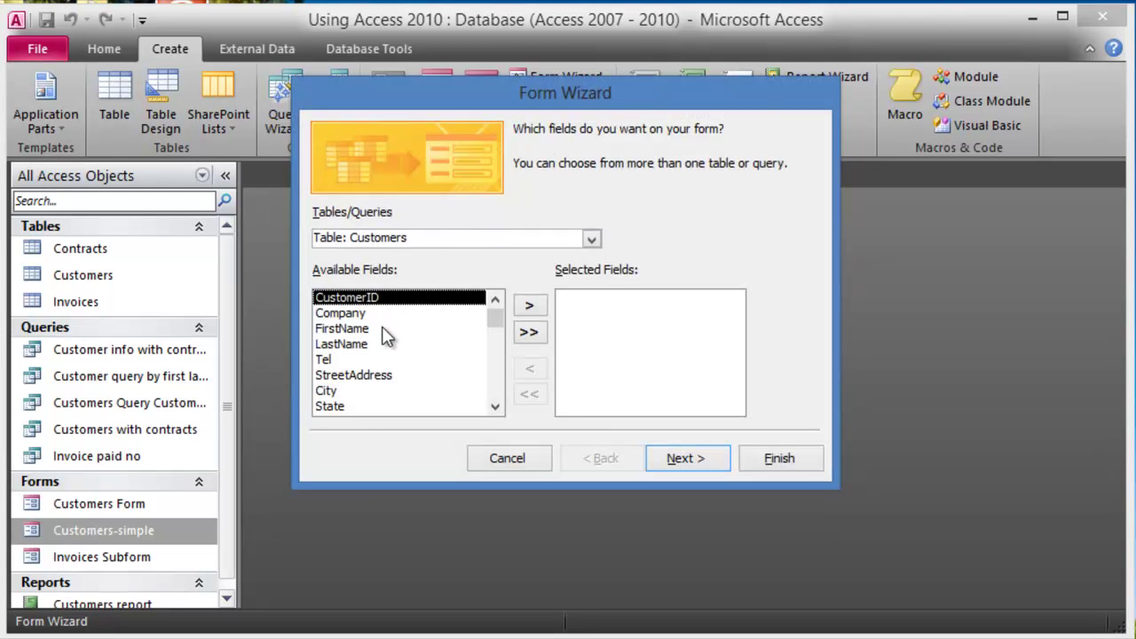
{"action": "left_click", "coordinate": [530, 307]}
{"action": "left_click", "coordinate": [530, 307]}
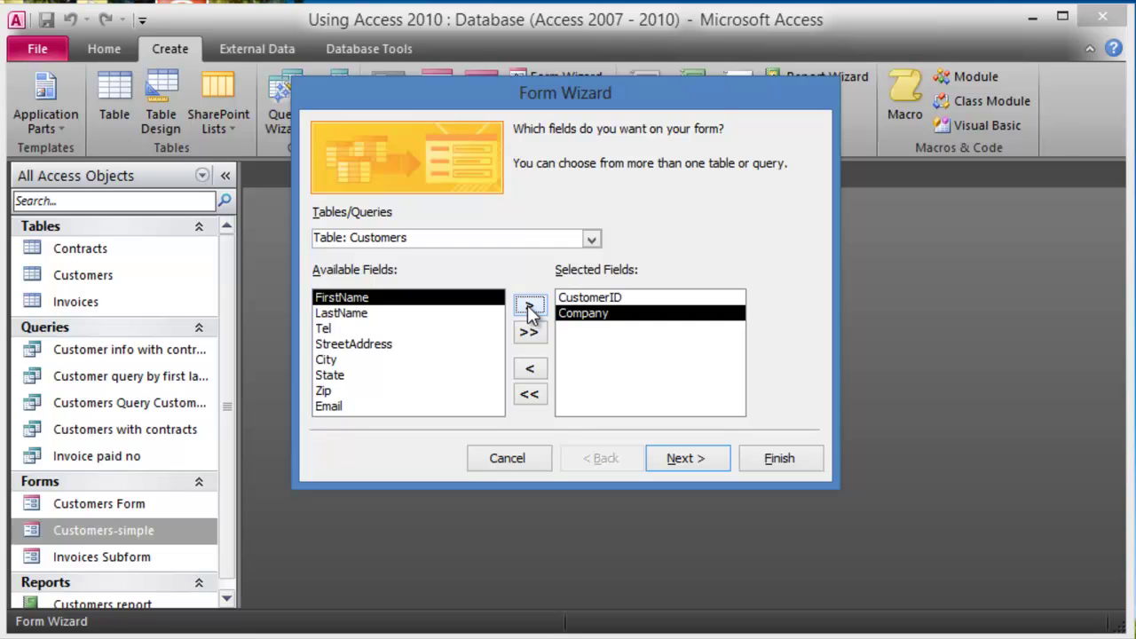
{"action": "left_click", "coordinate": [529, 307]}
{"action": "left_click", "coordinate": [529, 307]}
{"action": "left_click", "coordinate": [530, 307]}
{"action": "left_click", "coordinate": [530, 307]}
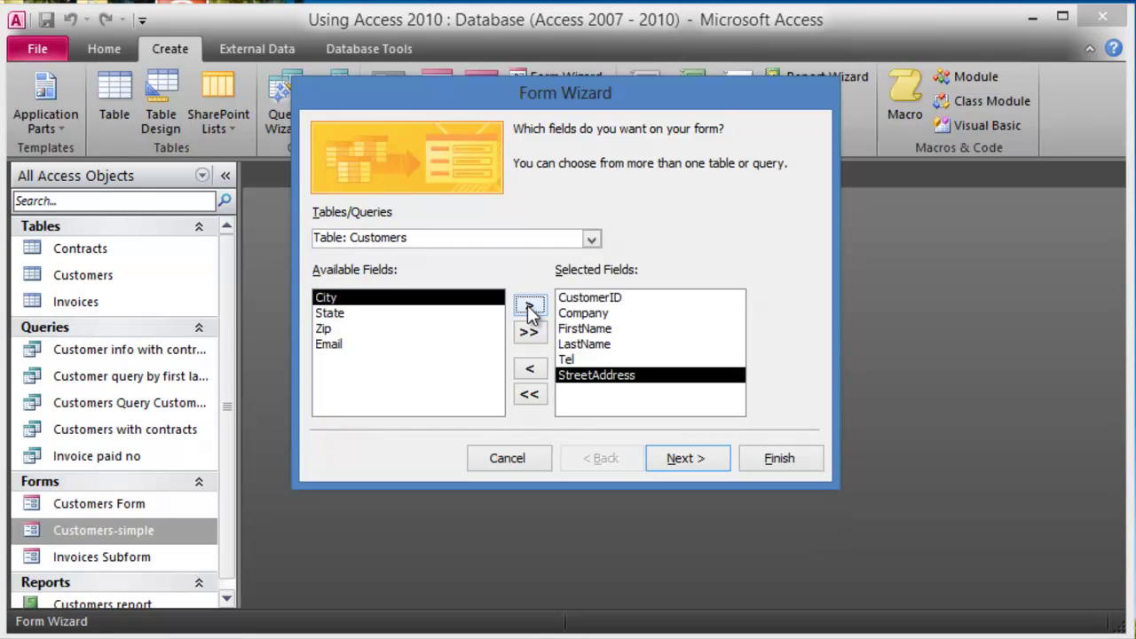
{"action": "left_click", "coordinate": [530, 307]}
{"action": "left_click", "coordinate": [530, 307]}
{"action": "left_click", "coordinate": [530, 308]}
{"action": "left_click", "coordinate": [530, 307]}
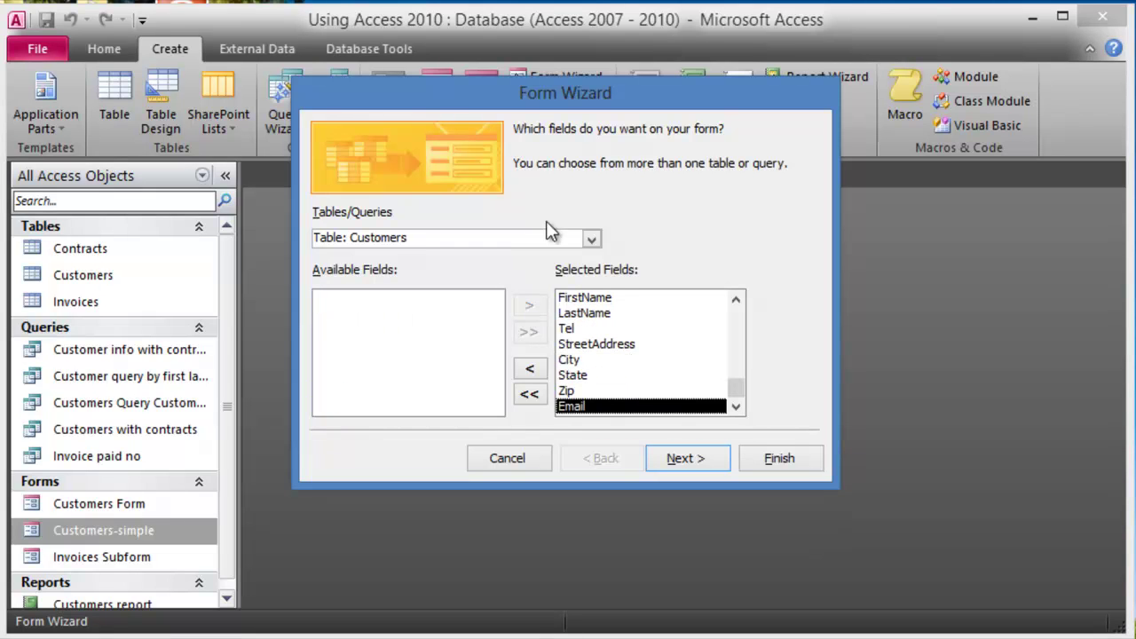
- Add Contract Amt, Signing Date and Contract Type from the Contracts table
{"action": "left_click", "coordinate": [591, 238]}
{"action": "left_click", "coordinate": [425, 260]}
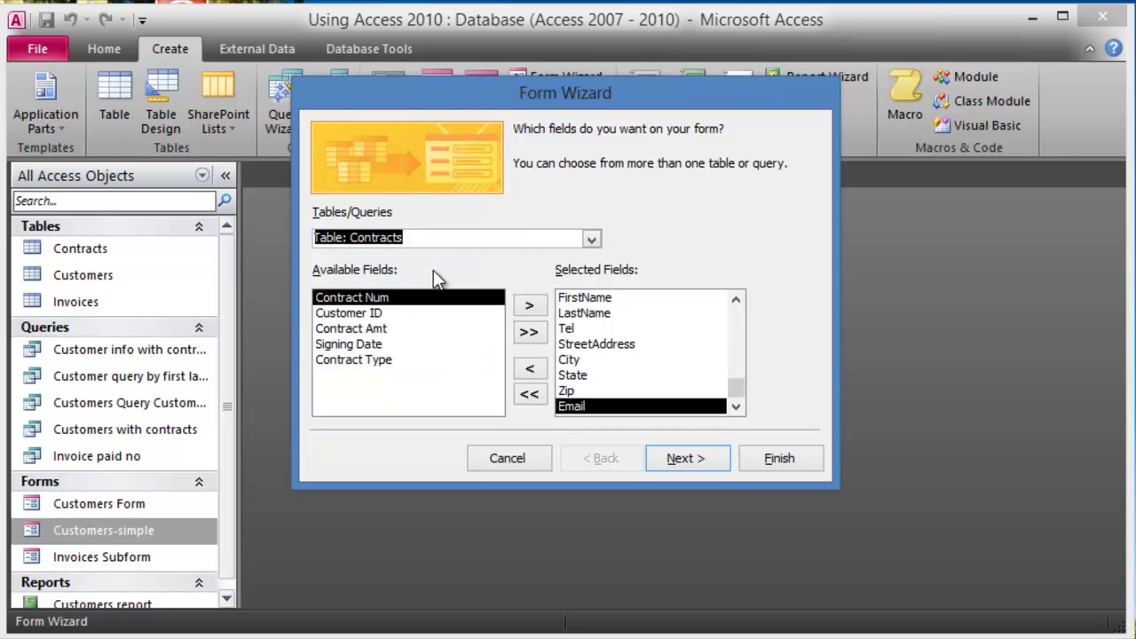
{"action": "left_click", "coordinate": [373, 330]}
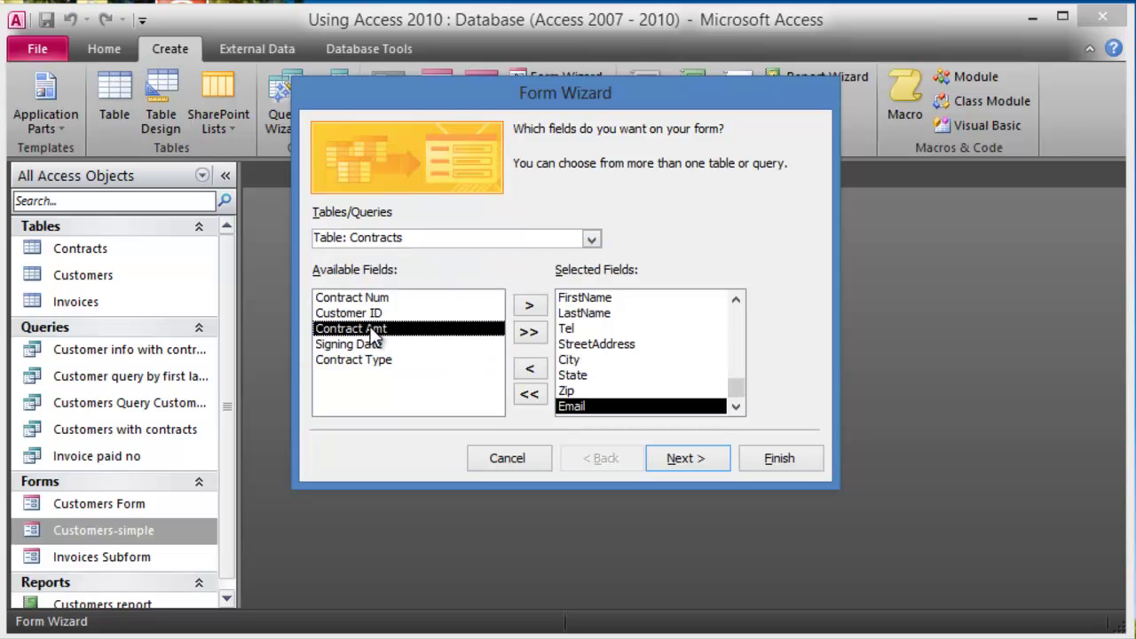
{"action": "left_click", "coordinate": [399, 297]}
{"action": "double_click", "coordinate": [529, 306]}
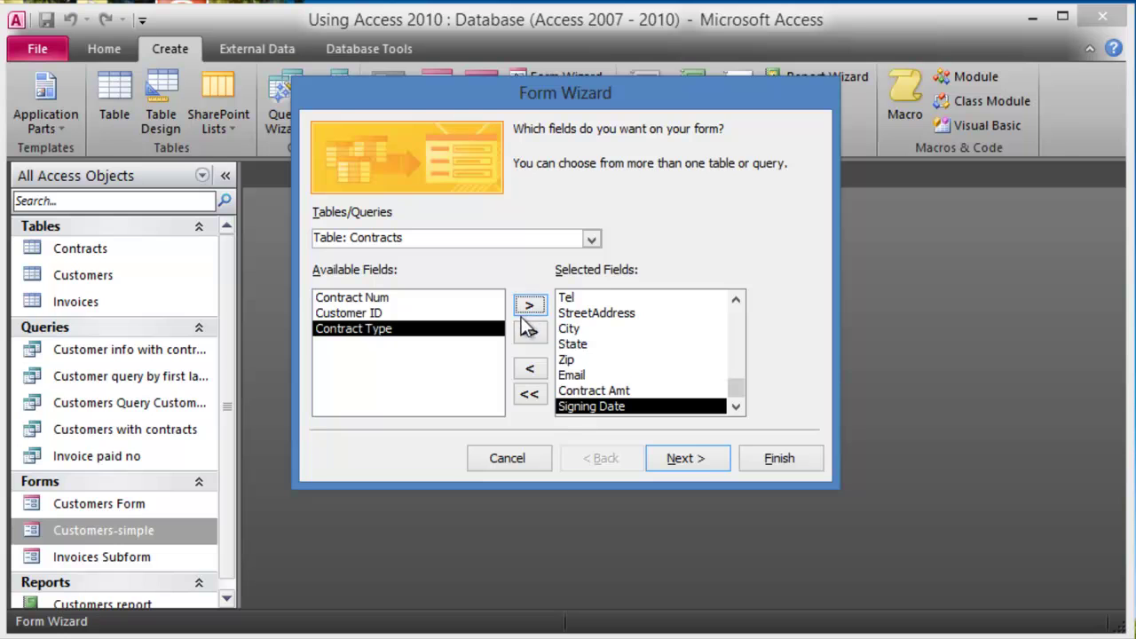
{"action": "left_click", "coordinate": [529, 305]}
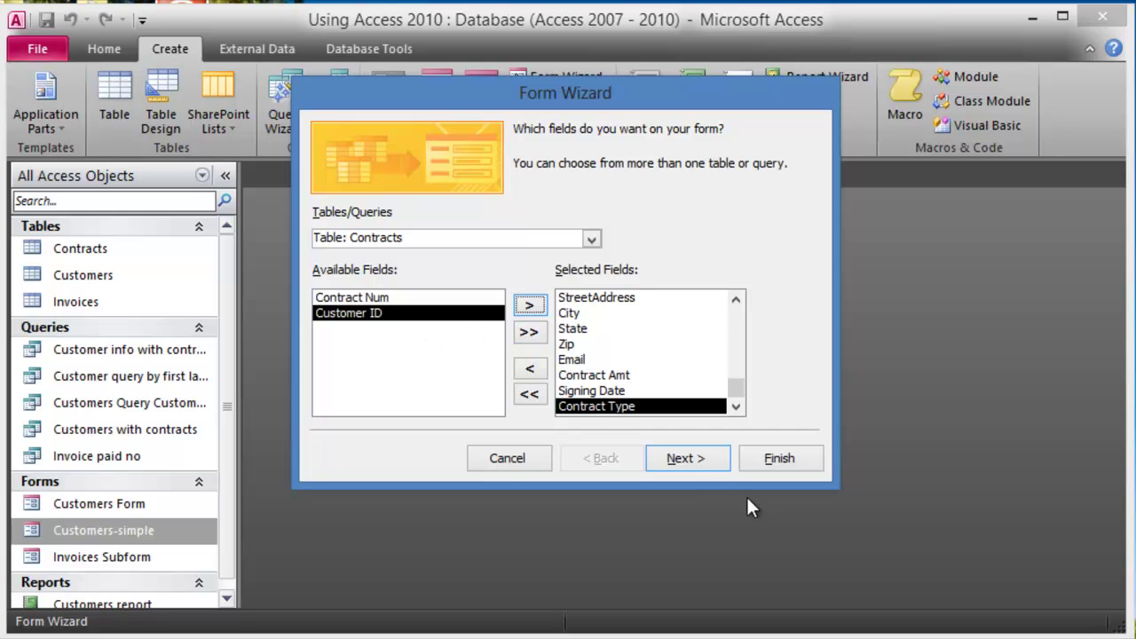
- View data by Customers with a Contracts subform, title it 'Customers with contracts' and finish
{"action": "left_click", "coordinate": [696, 456]}
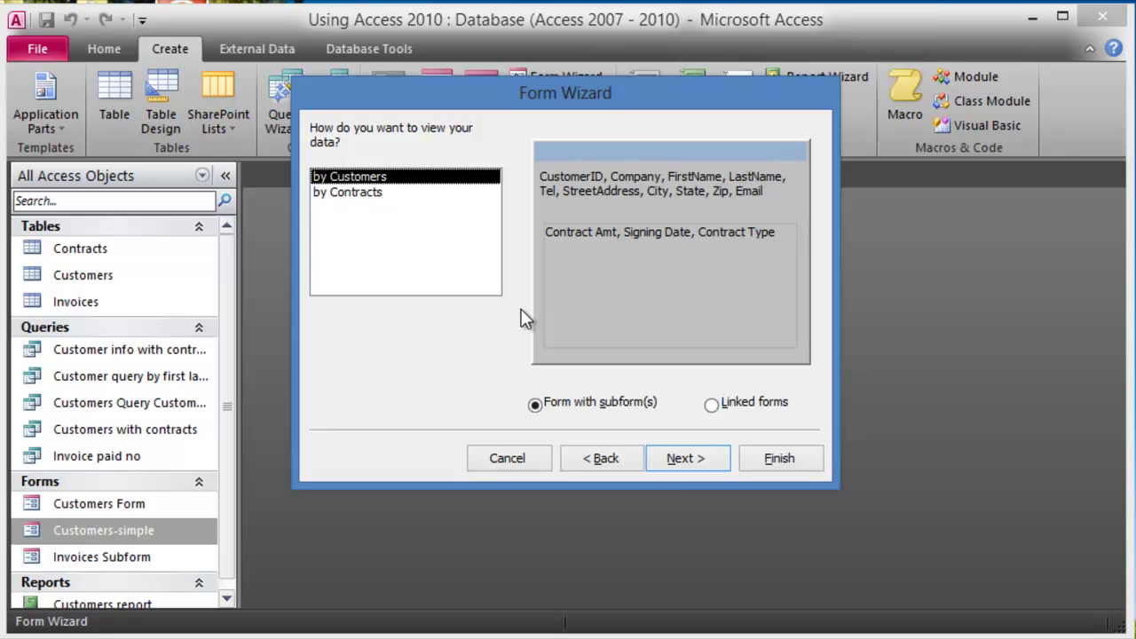
{"action": "left_click", "coordinate": [682, 462]}
{"action": "left_click", "coordinate": [603, 459]}
{"action": "left_click", "coordinate": [697, 466]}
{"action": "left_click", "coordinate": [697, 464]}
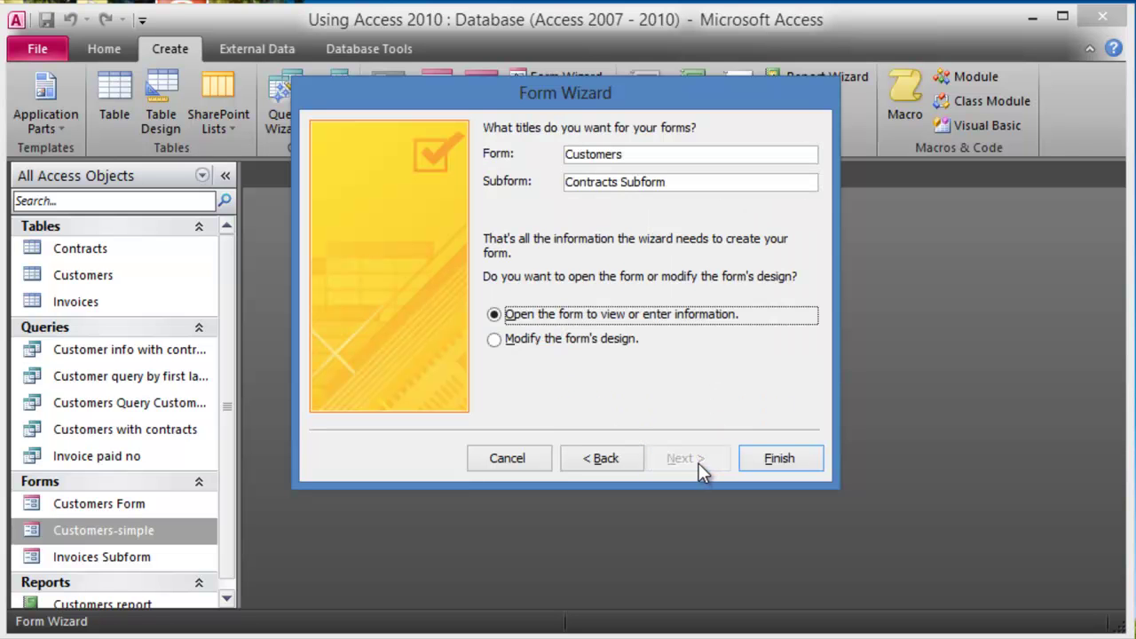
{"action": "left_click", "coordinate": [629, 155]}
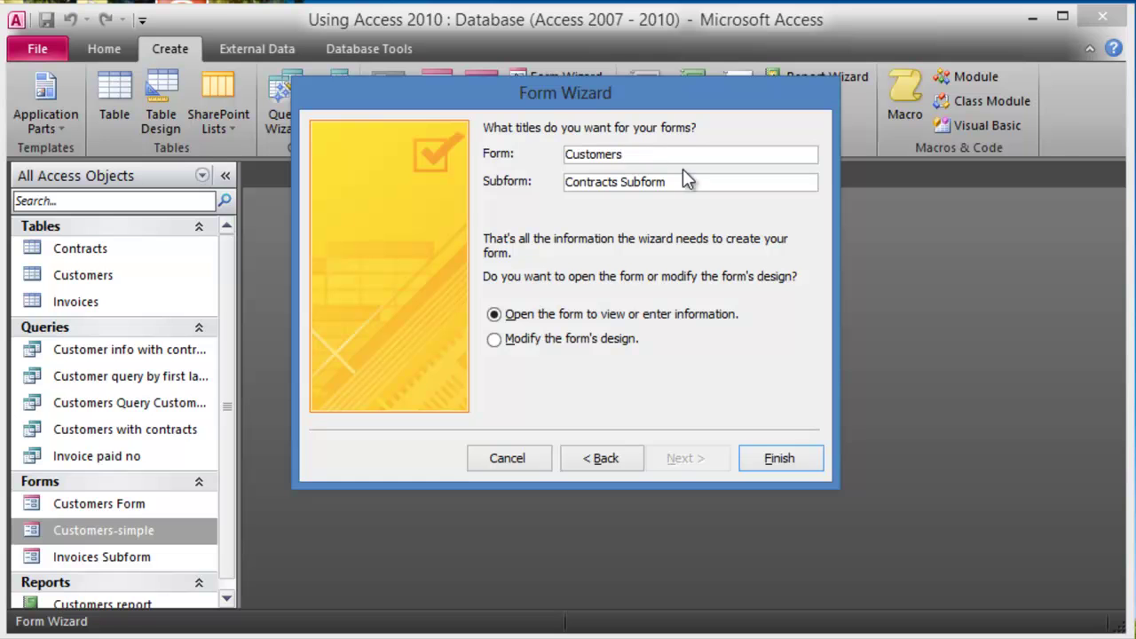
{"action": "type", "text": "with contracts"}
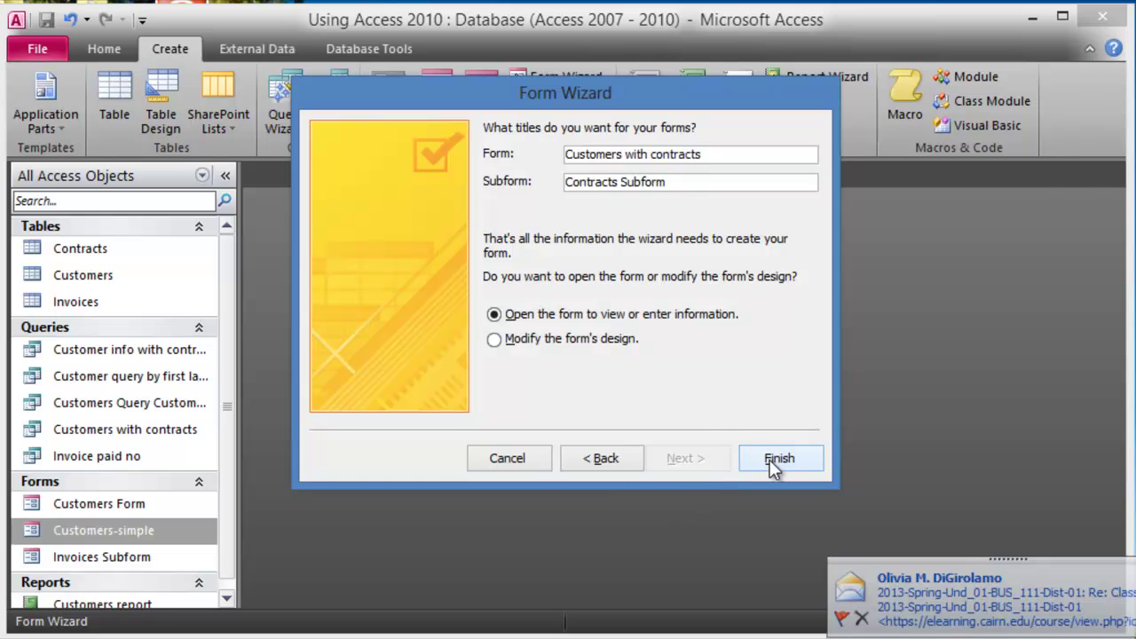
{"action": "left_click", "coordinate": [770, 460]}
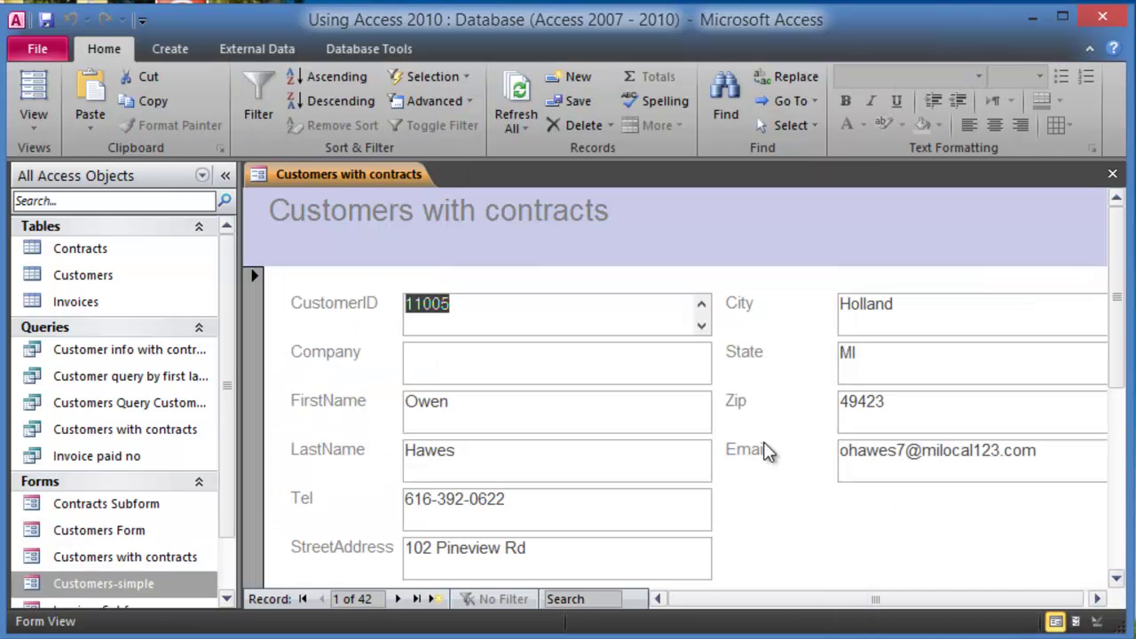
- Page forward to customer record 4, which has one 6,500.00 contract
{"action": "scroll", "coordinate": [750, 448], "scroll_direction": "down", "scroll_amount": 1}
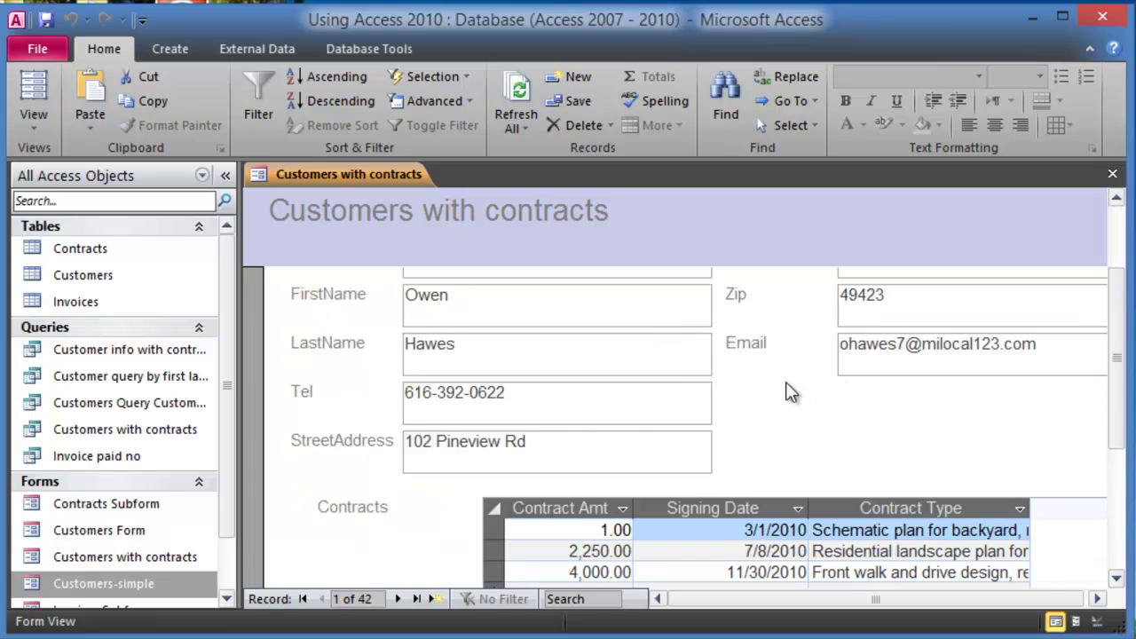
{"action": "scroll", "coordinate": [790, 393], "scroll_direction": "up", "scroll_amount": 1}
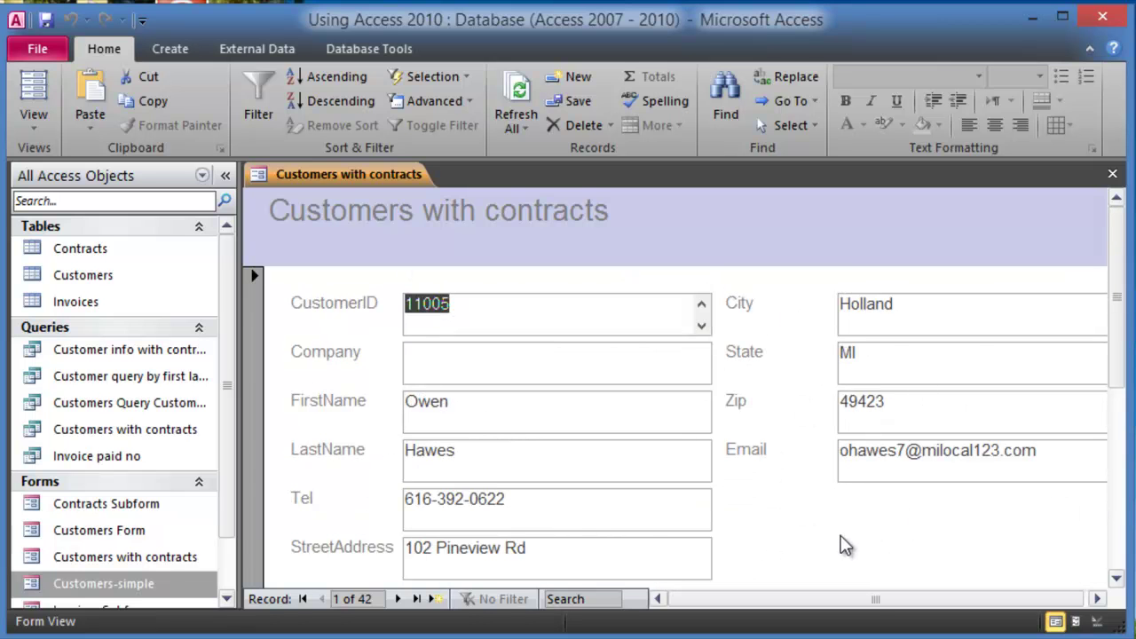
{"action": "scroll", "coordinate": [827, 527], "scroll_direction": "down", "scroll_amount": 2}
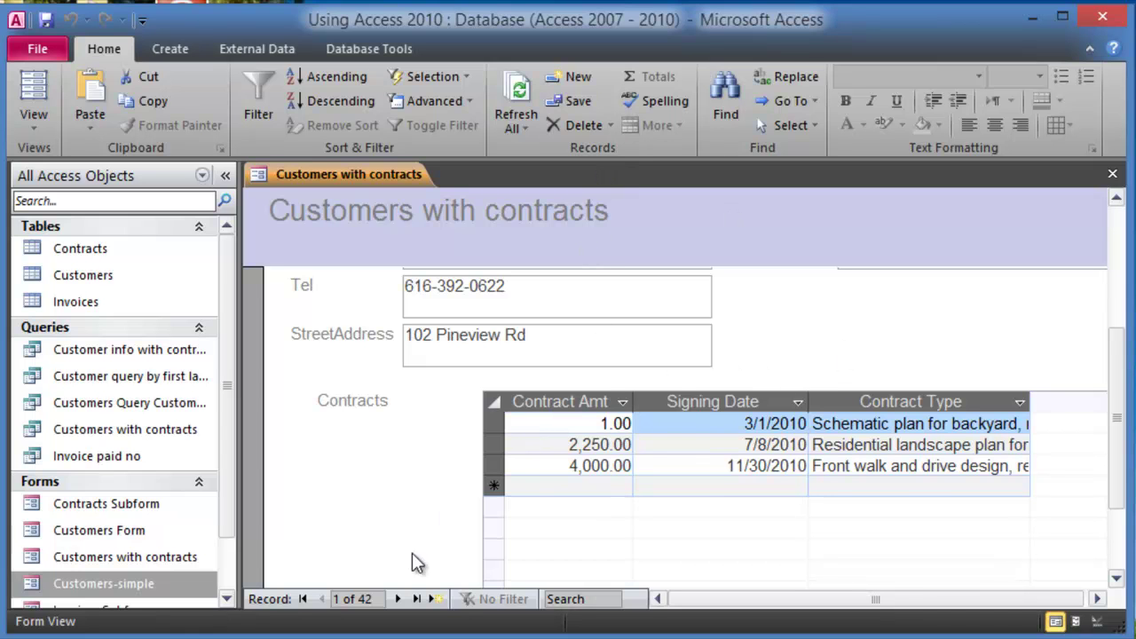
{"action": "left_click", "coordinate": [398, 601]}
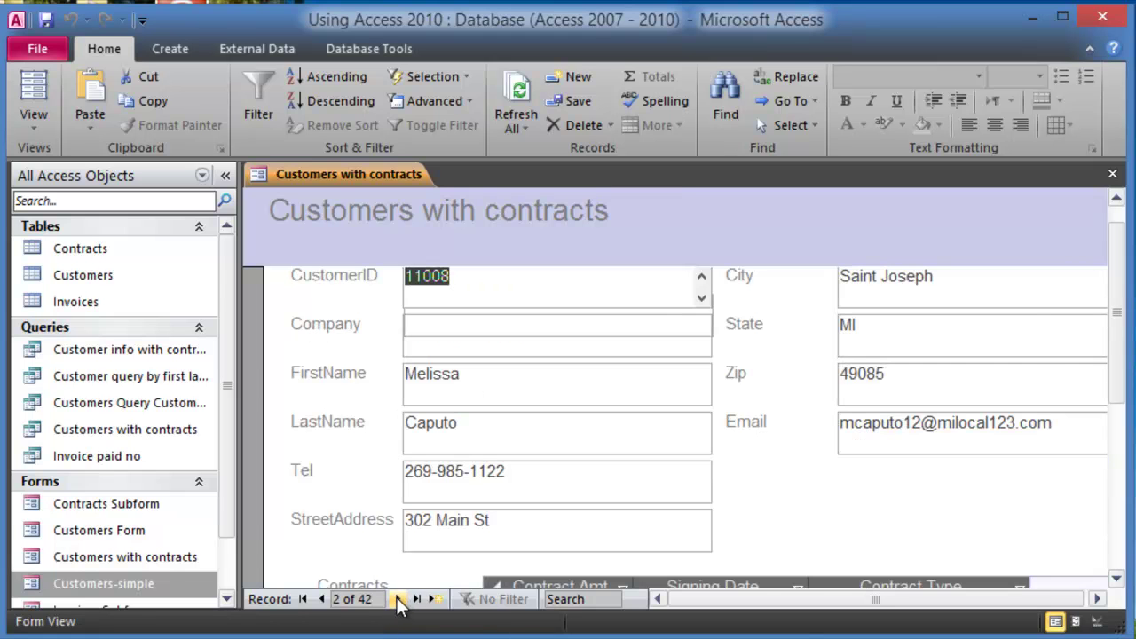
{"action": "left_click", "coordinate": [397, 600]}
{"action": "scroll", "coordinate": [811, 507], "scroll_direction": "down", "scroll_amount": 3}
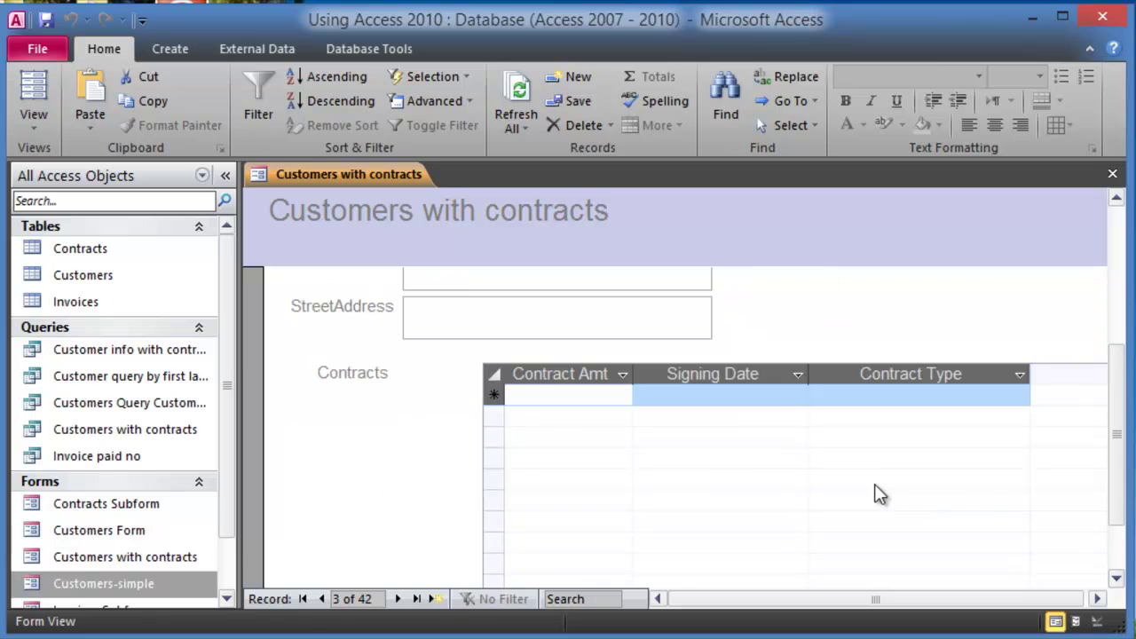
{"action": "left_click", "coordinate": [398, 600]}
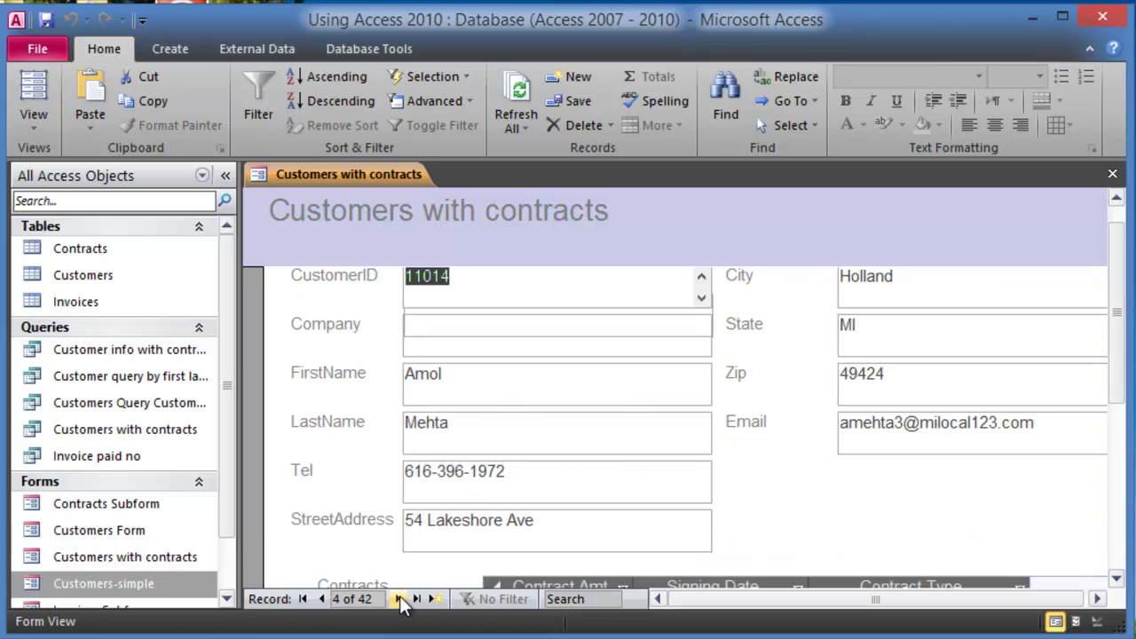
- Start a new contract row in record 4's Contracts subform
{"action": "scroll", "coordinate": [850, 465], "scroll_direction": "down", "scroll_amount": 3}
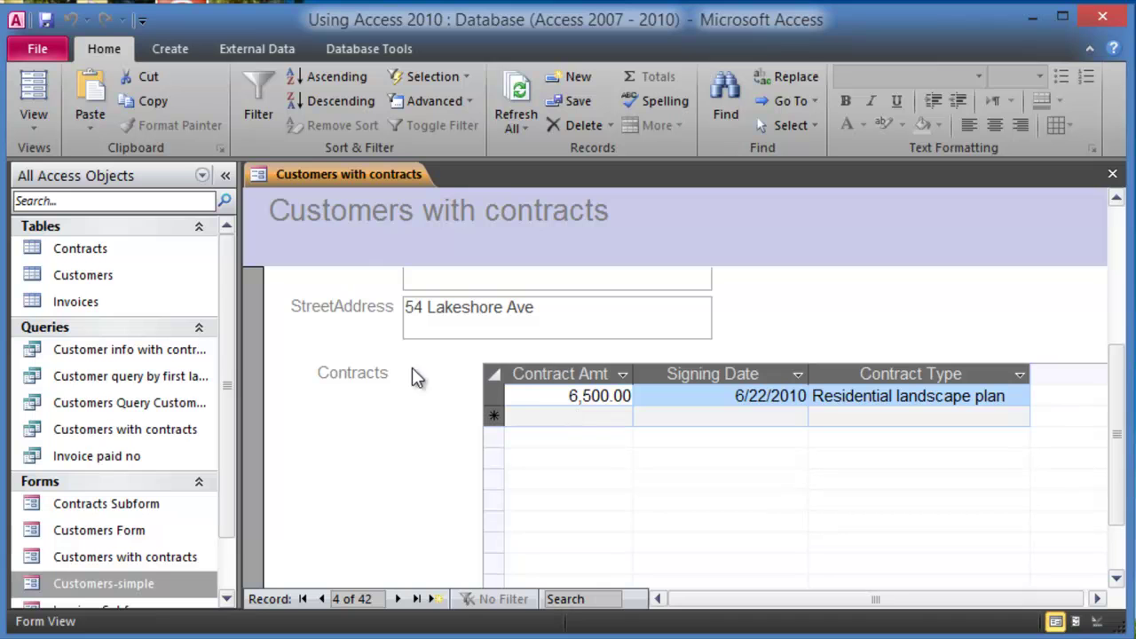
{"action": "scroll", "coordinate": [406, 434], "scroll_direction": "up", "scroll_amount": 3}
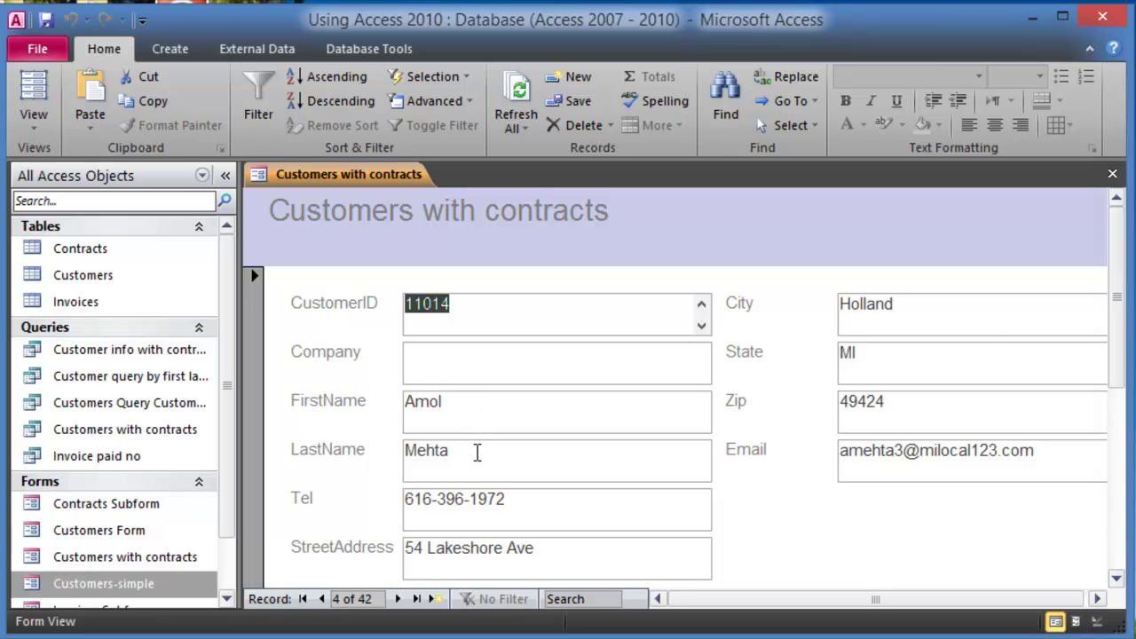
{"action": "scroll", "coordinate": [479, 452], "scroll_direction": "down", "scroll_amount": 3}
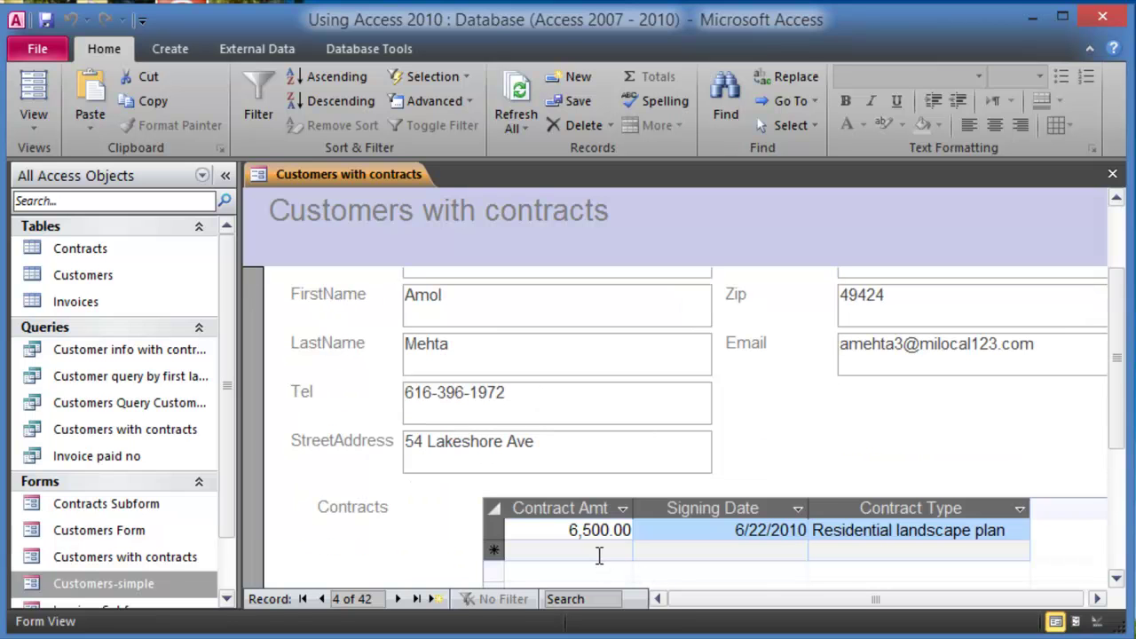
{"action": "left_click", "coordinate": [599, 552]}
- Enter the amount 7000 in the rebuilt Contracts subform
{"action": "type", "text": "7000"}
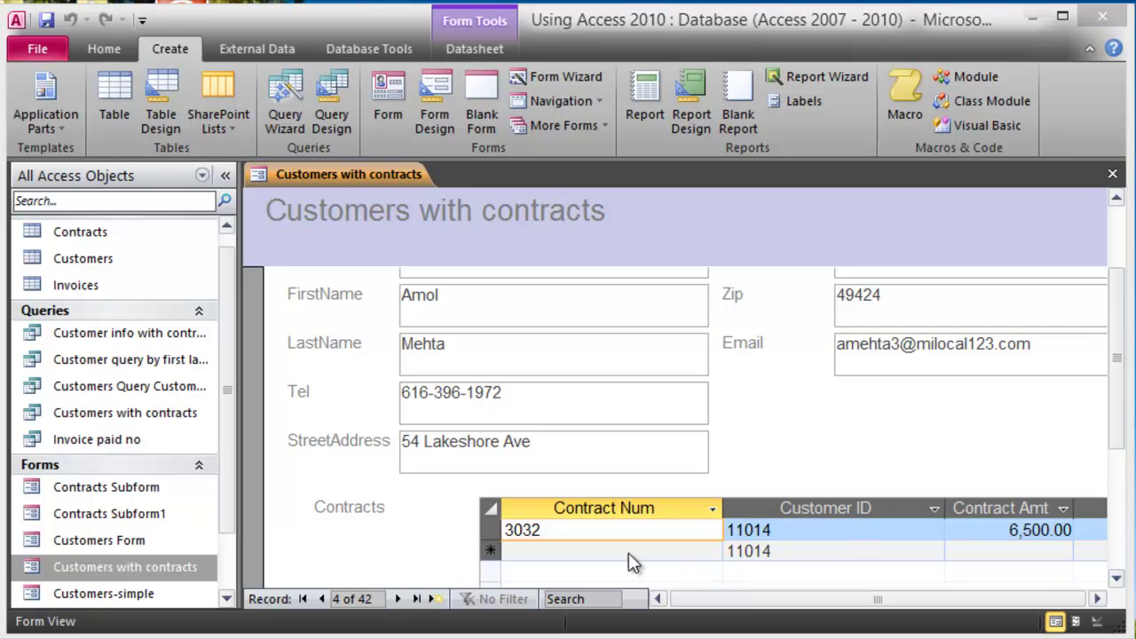
- Start a new contract row with Contract Num 4543 and its Customer ID
{"action": "left_click", "coordinate": [572, 551]}
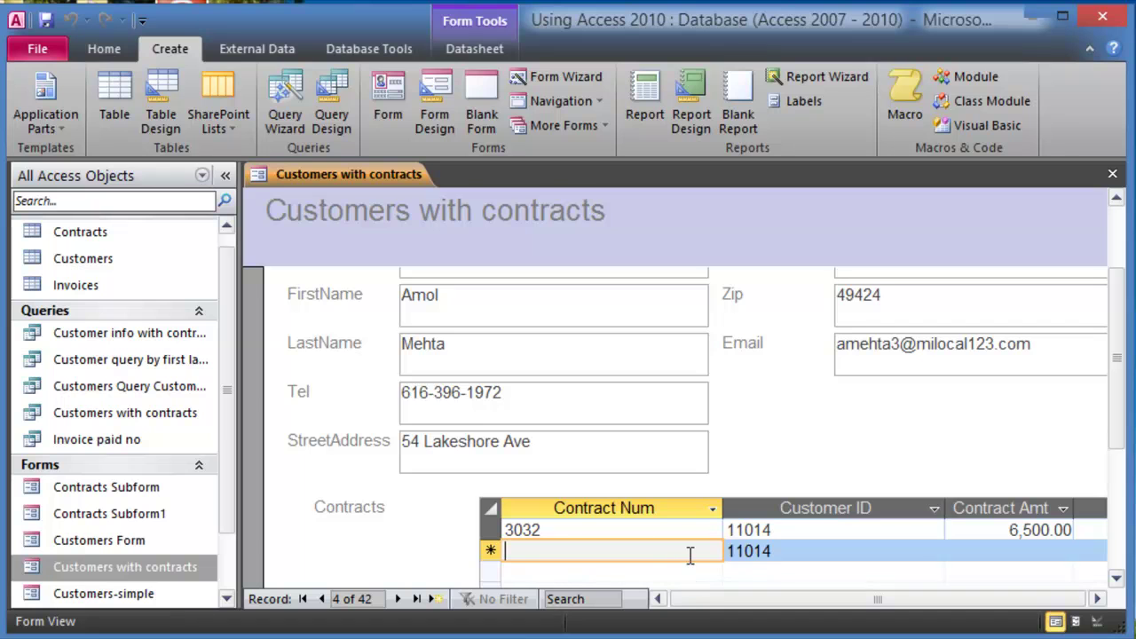
{"action": "type", "text": "4543"}
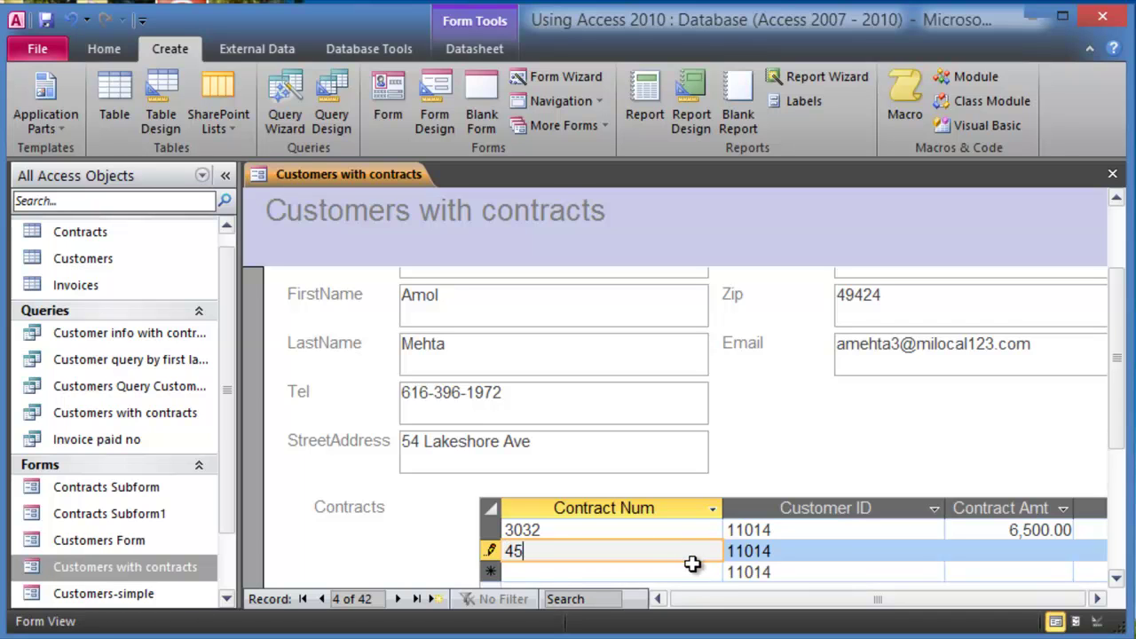
{"action": "left_click", "coordinate": [842, 551]}
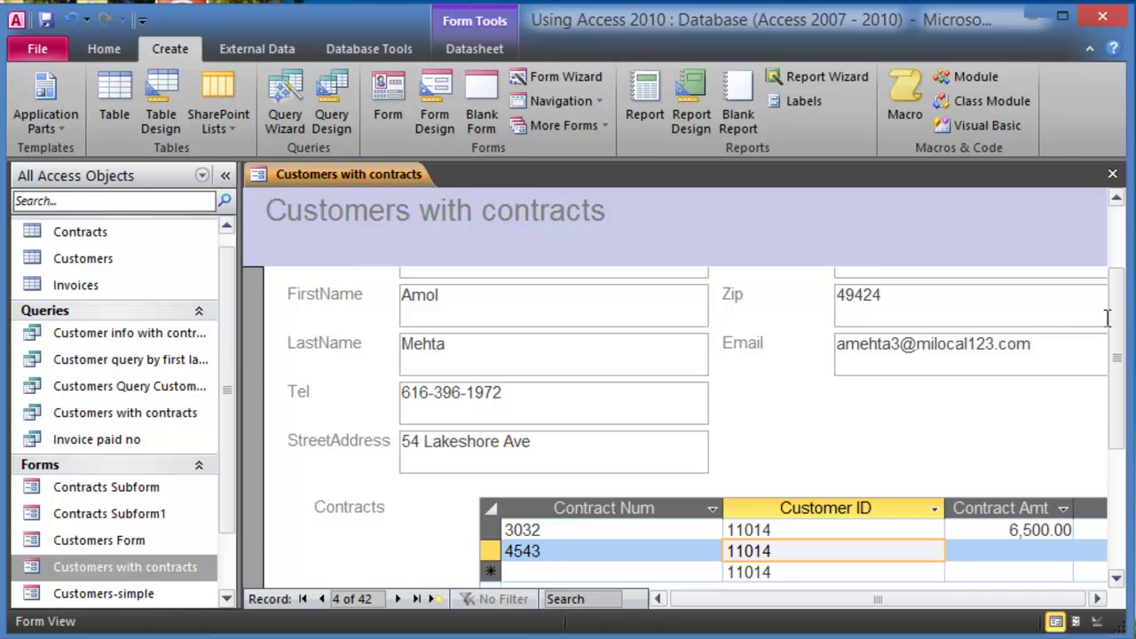
{"action": "left_click_drag", "start_coordinate": [1123, 320], "coordinate": [1115, 355]}
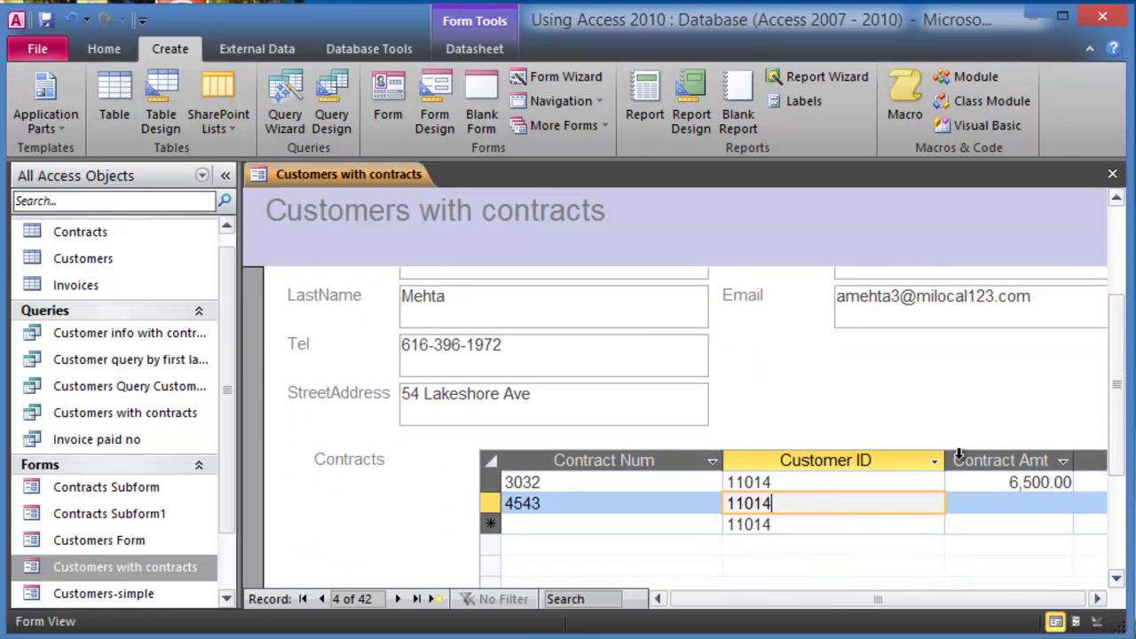
- Give contract 4543 amount 7,000.00, today's signing date and type Landscaping, then save
{"action": "left_click", "coordinate": [996, 504]}
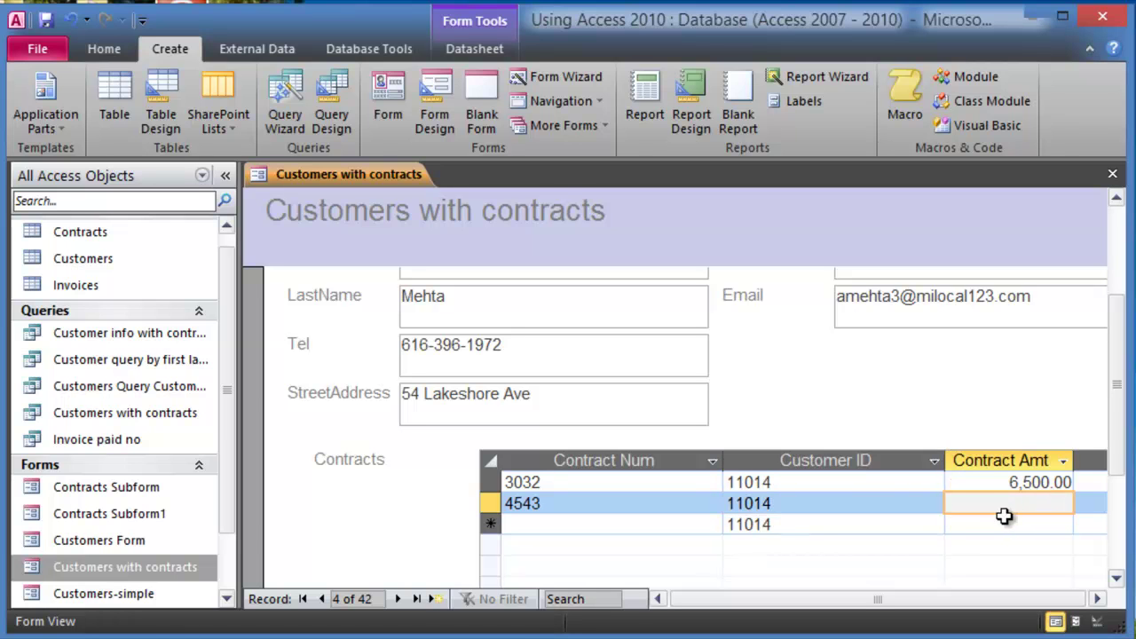
{"action": "type", "text": "7,00"}
{"action": "type", "text": "000"}
{"action": "left_click", "coordinate": [1029, 525]}
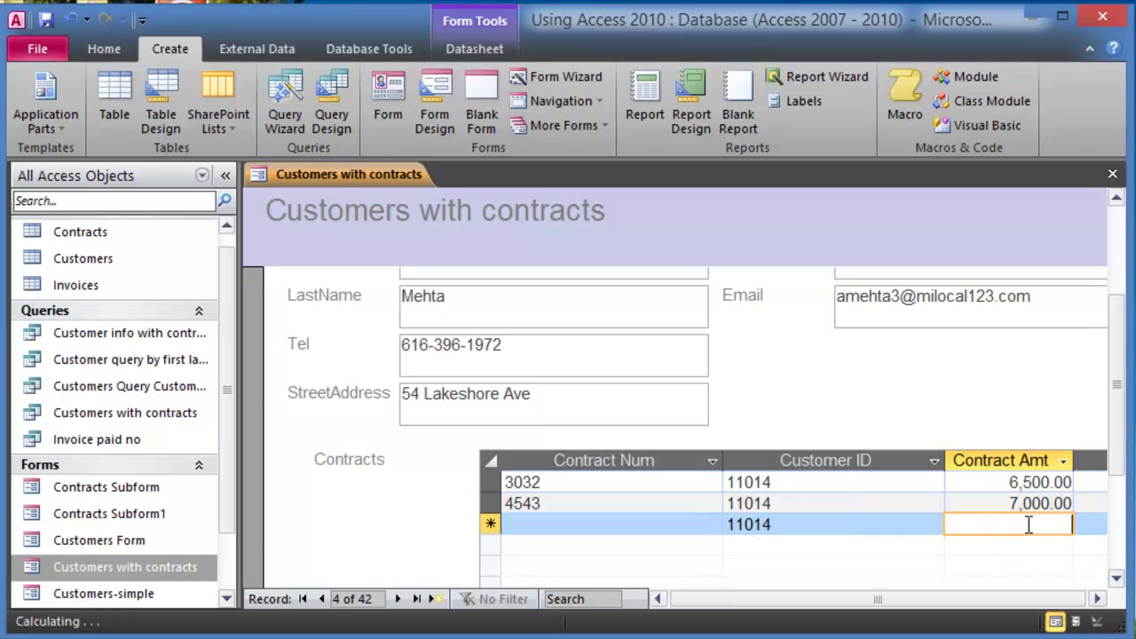
{"action": "left_click", "coordinate": [1093, 502]}
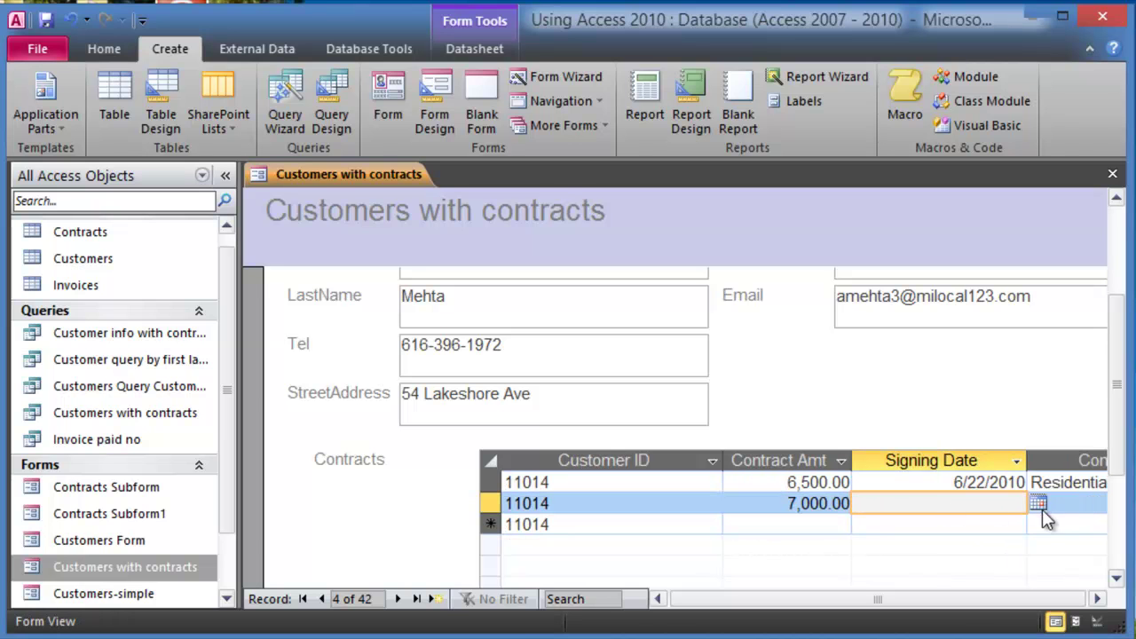
{"action": "key", "text": "ctrl+semicolon"}
{"action": "left_click", "coordinate": [1088, 503]}
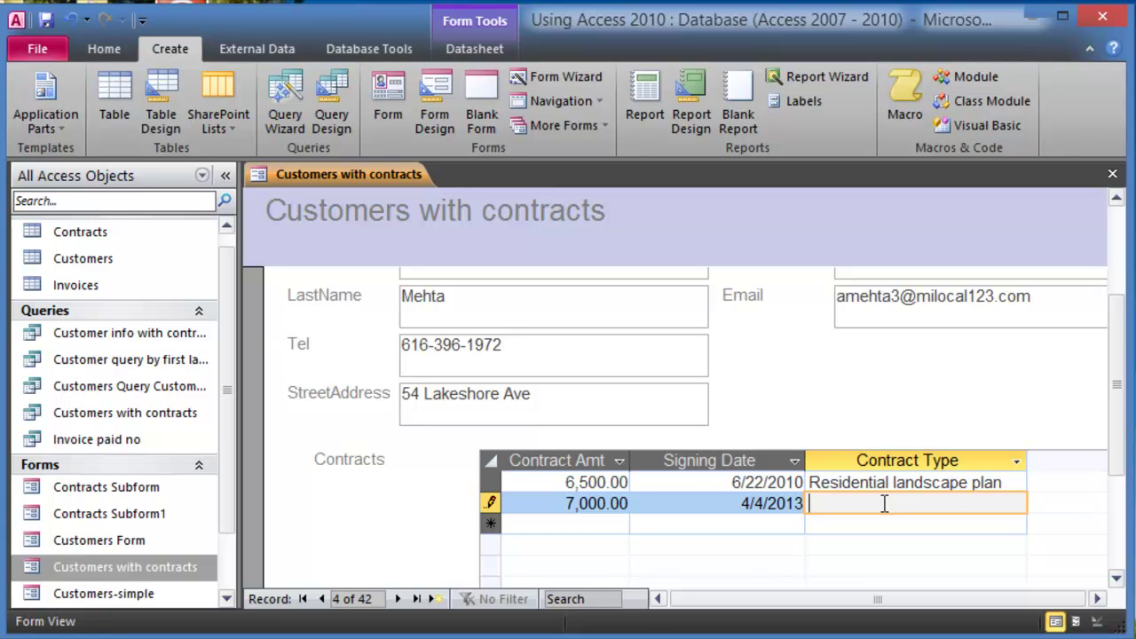
{"action": "type", "text": "Landscaping"}
{"action": "left_click", "coordinate": [892, 526]}
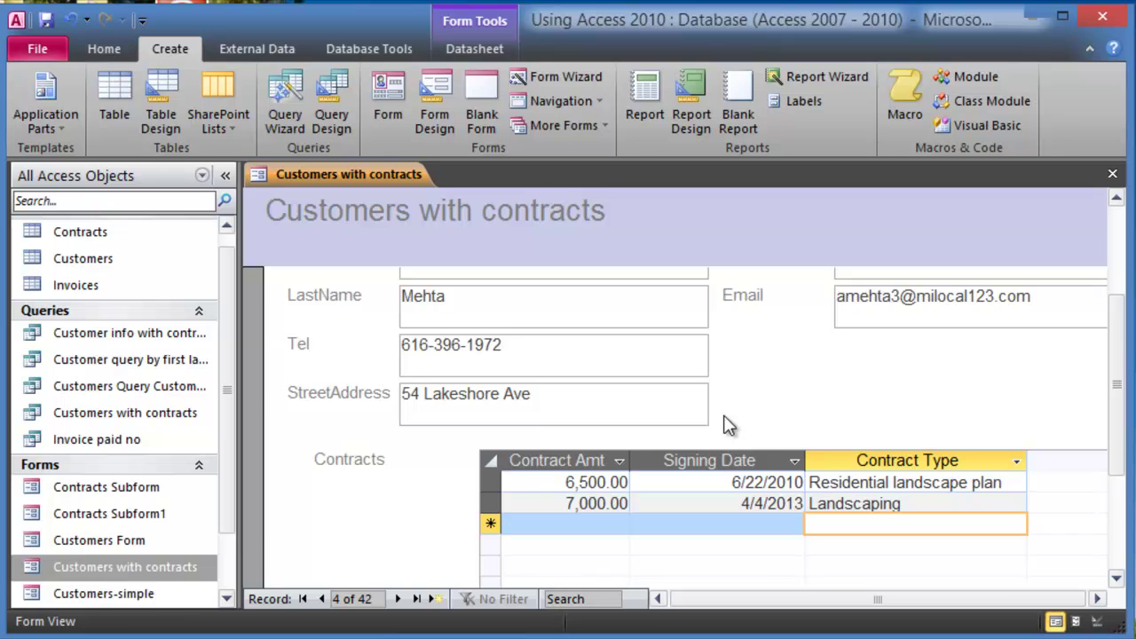
- Step back through the previous customer records, then close the Customers with contracts form
{"action": "scroll", "coordinate": [728, 425], "scroll_direction": "down", "scroll_amount": 2}
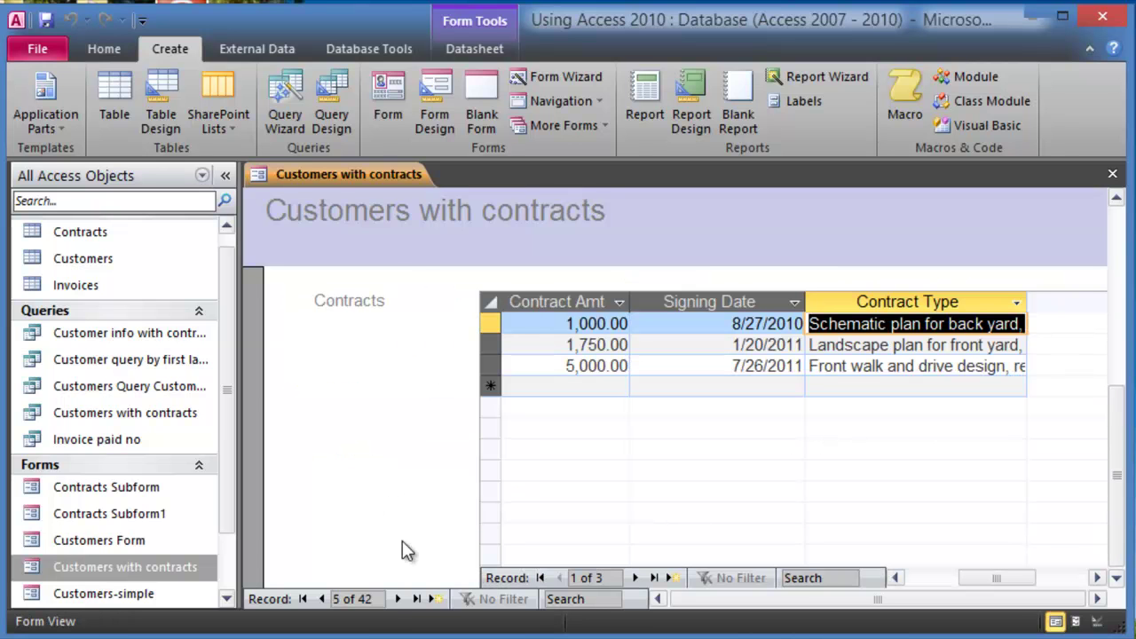
{"action": "left_click", "coordinate": [322, 599]}
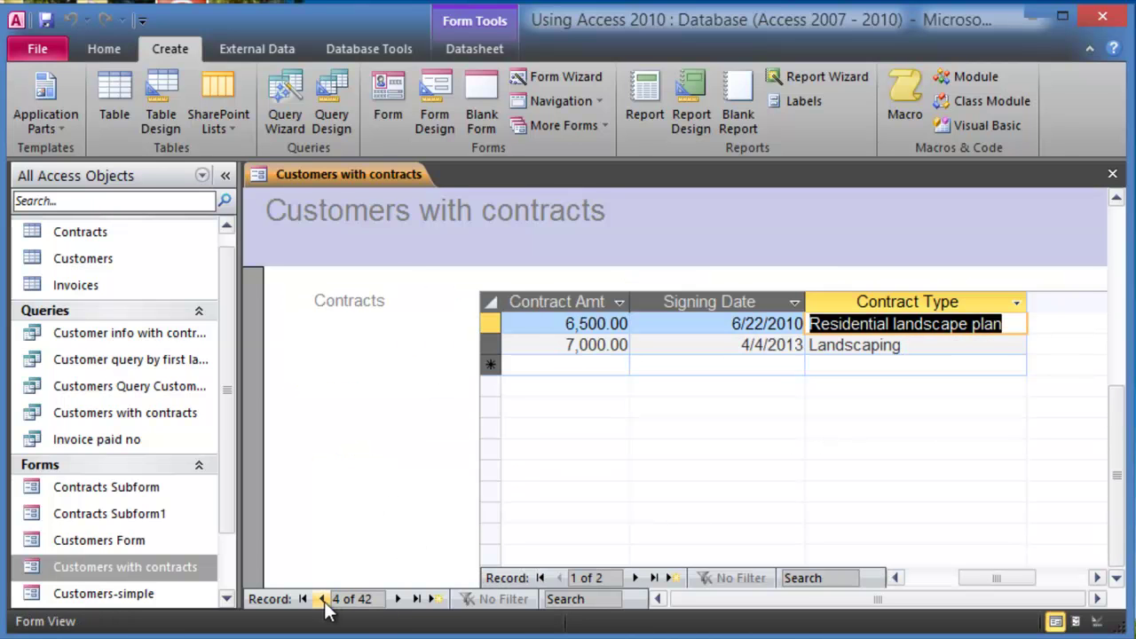
{"action": "left_click", "coordinate": [322, 599]}
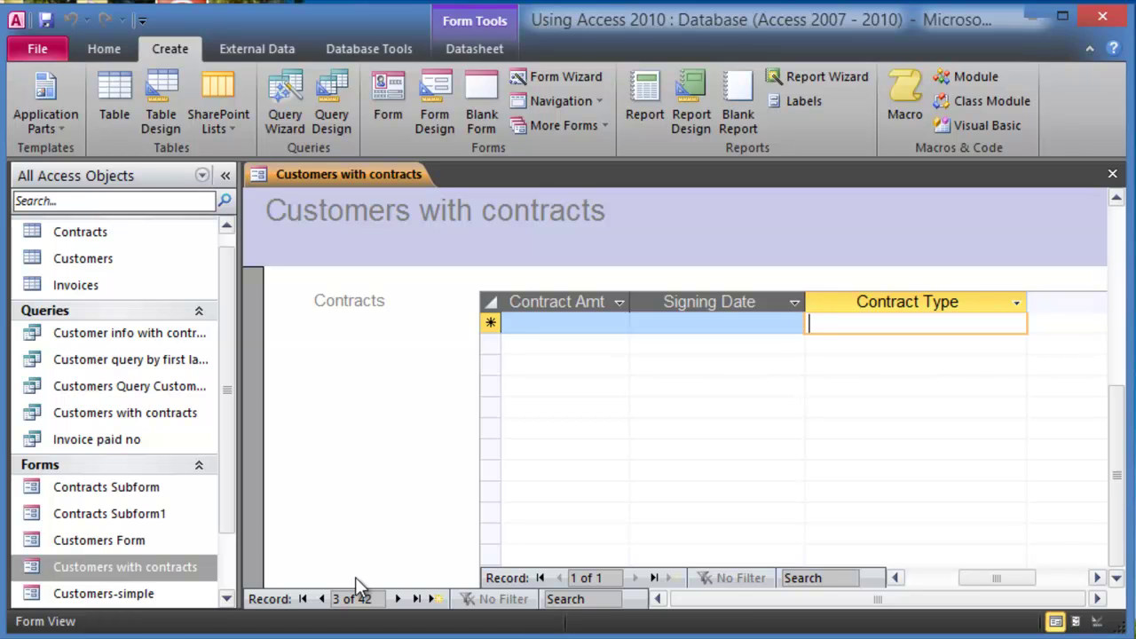
{"action": "left_click", "coordinate": [1113, 175]}
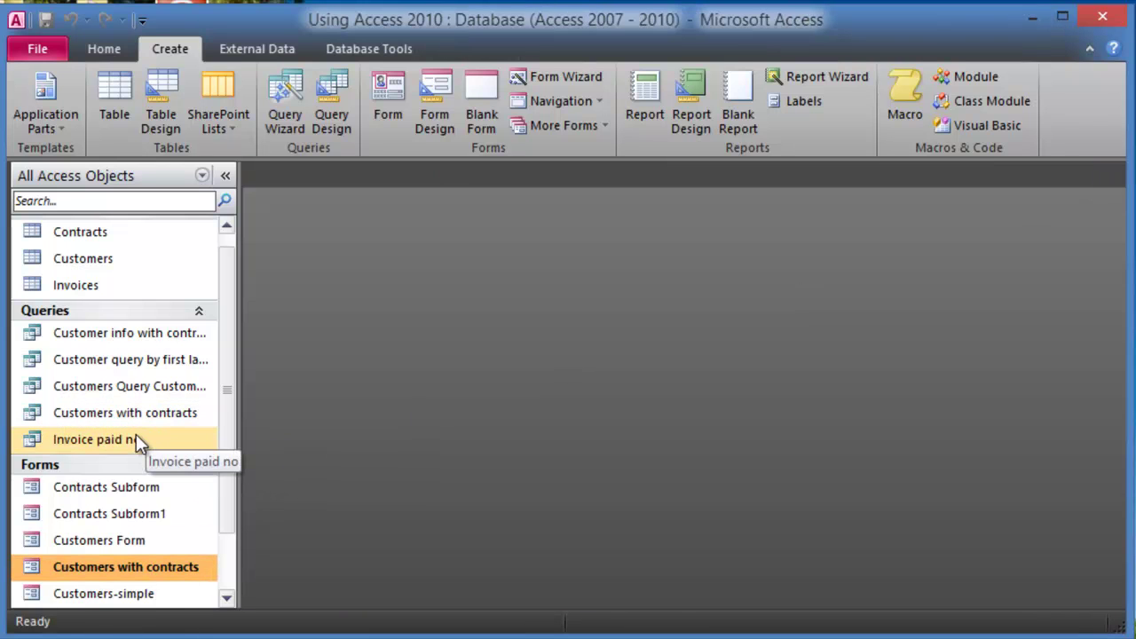
- Open the Customers with contracts query datasheet from the Navigation Pane
{"action": "left_click", "coordinate": [228, 599]}
{"action": "left_click", "coordinate": [228, 599]}
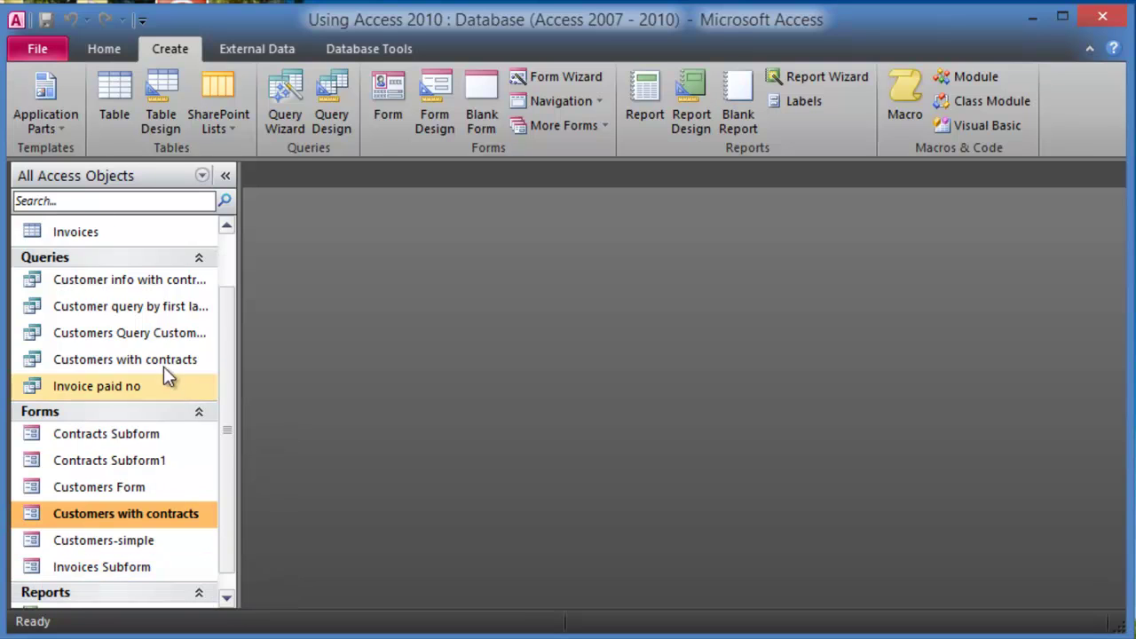
{"action": "left_click", "coordinate": [139, 360]}
{"action": "double_click", "coordinate": [137, 359]}
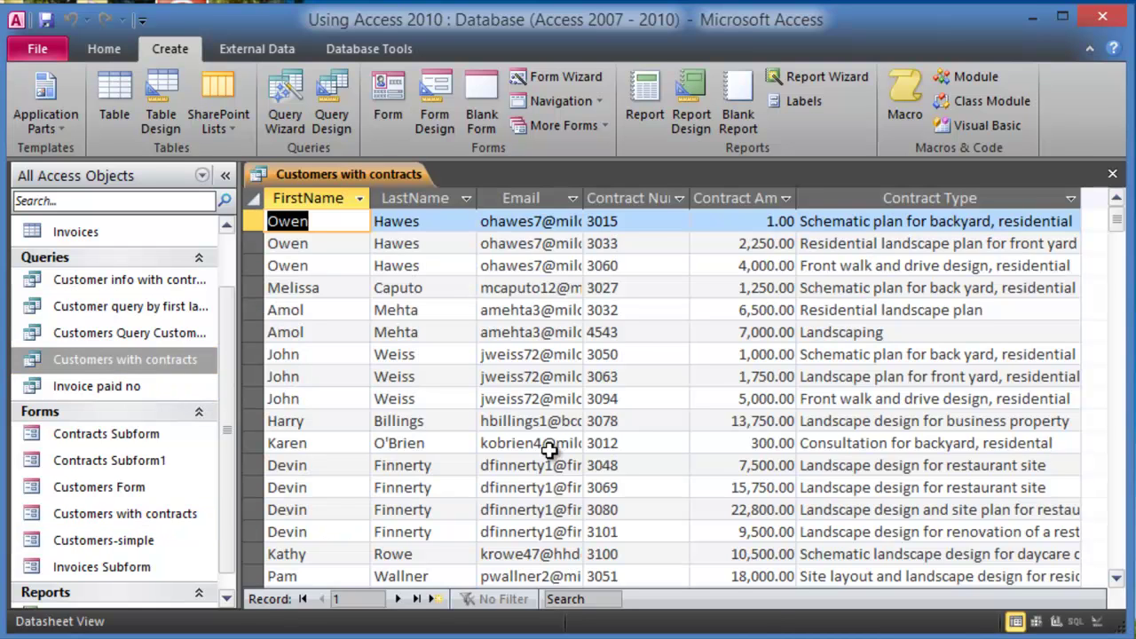
- Search for the customer's first name and confirm the 7,000.00 Landscaping contract row
{"action": "left_click", "coordinate": [579, 599]}
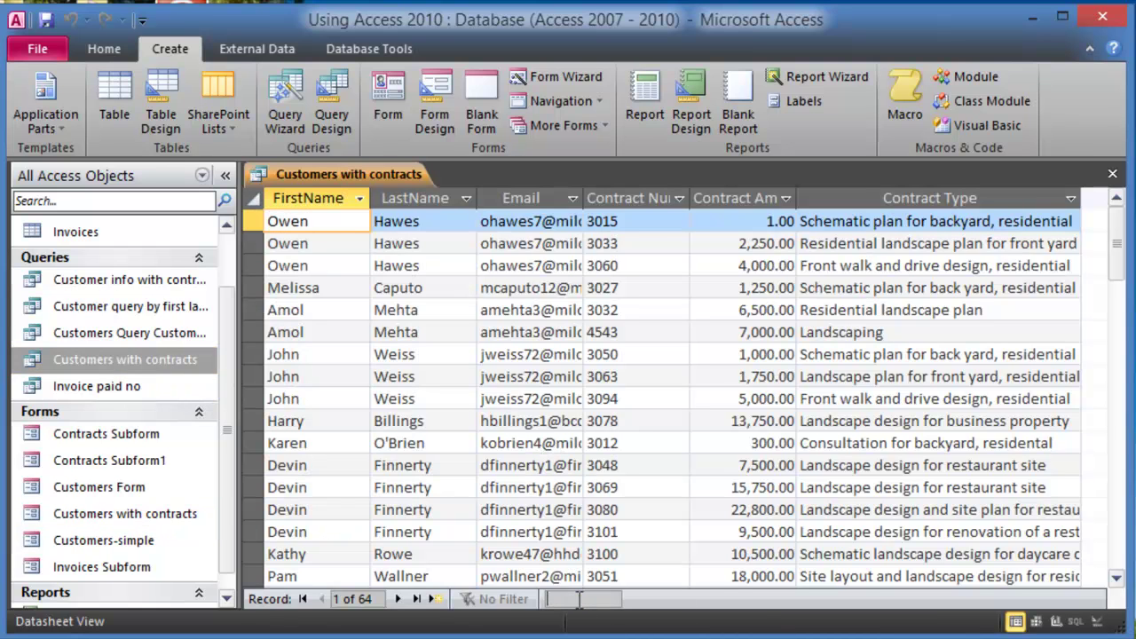
{"action": "type", "text": "amol"}
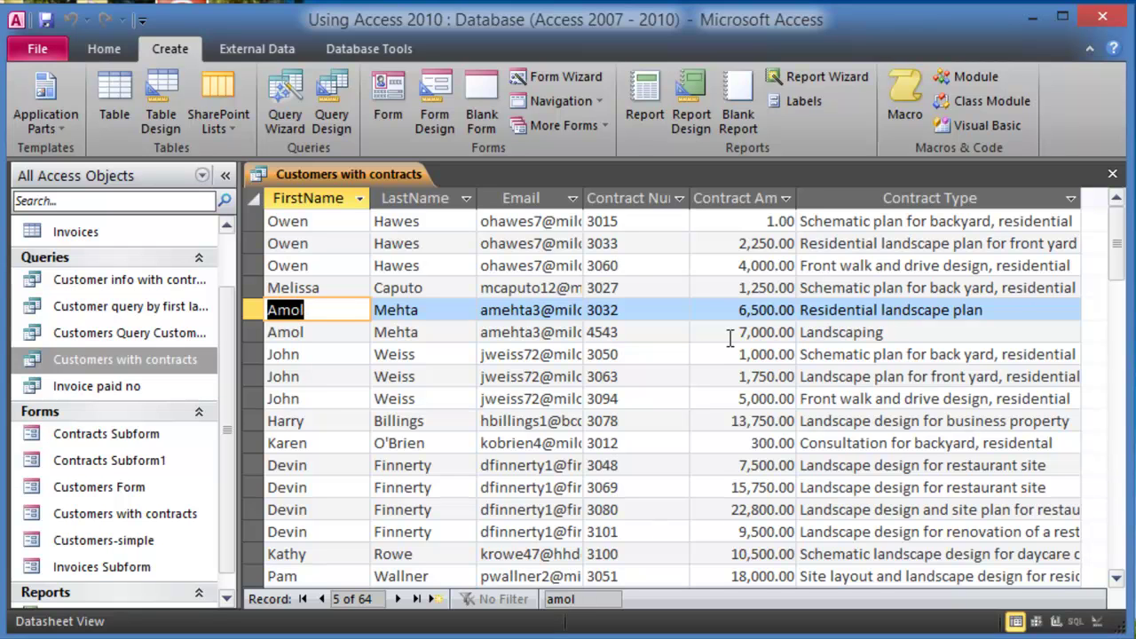
{"action": "left_click", "coordinate": [759, 336]}
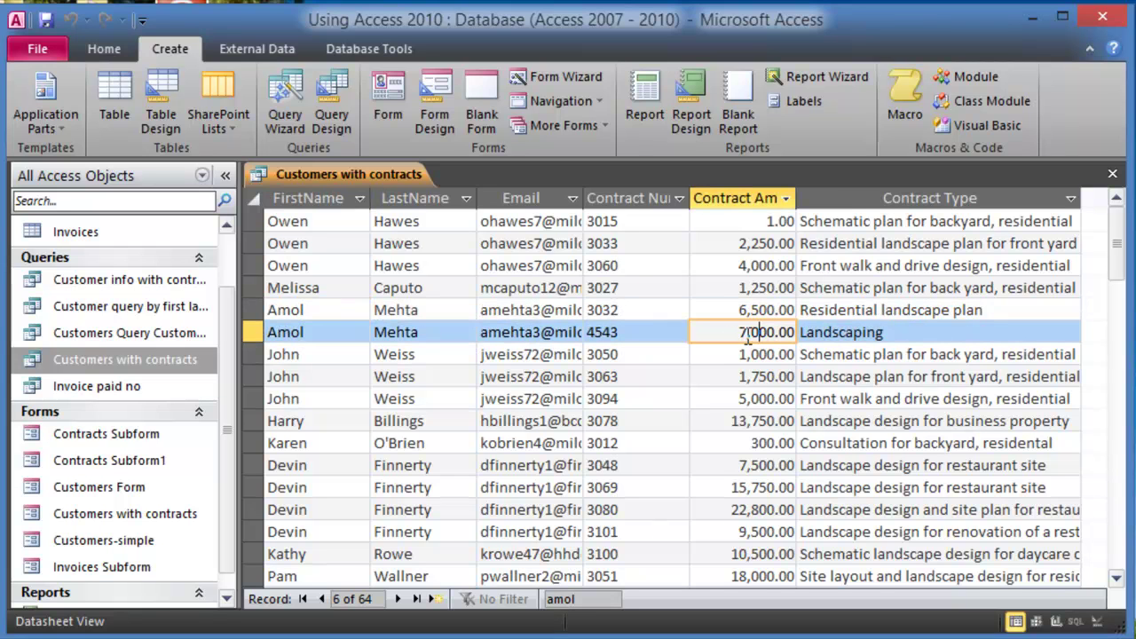
{"action": "left_click", "coordinate": [861, 336]}
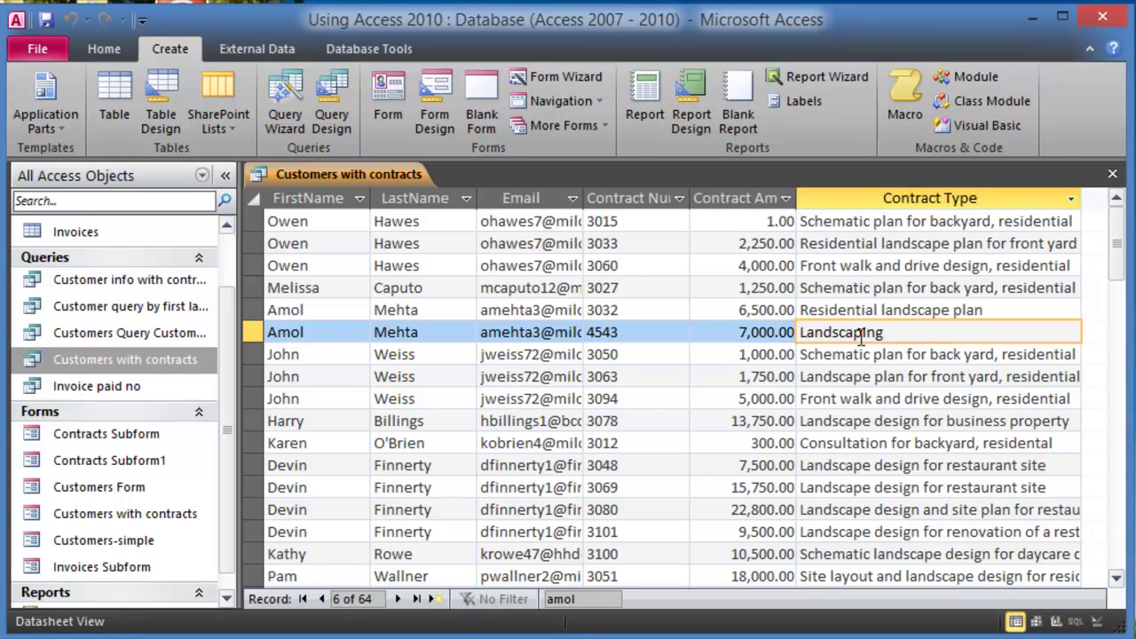